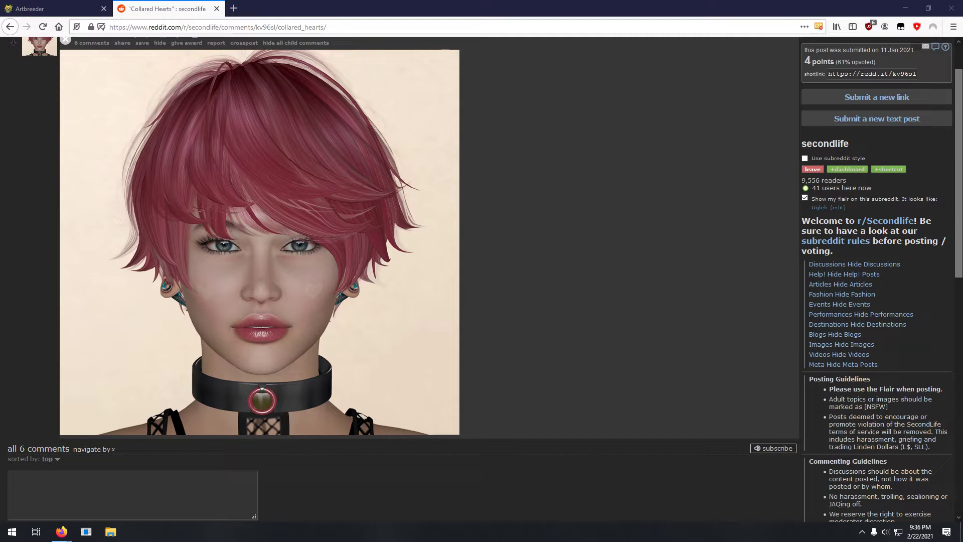
# - Switch to Artbreeder and open its home page of trending images
pyautogui.click(48, 9)
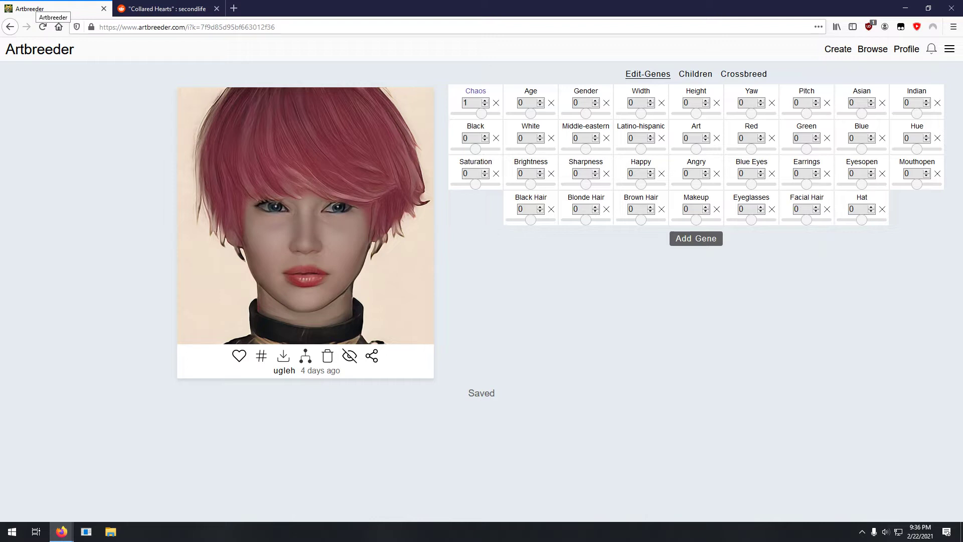
pyautogui.click(40, 49)
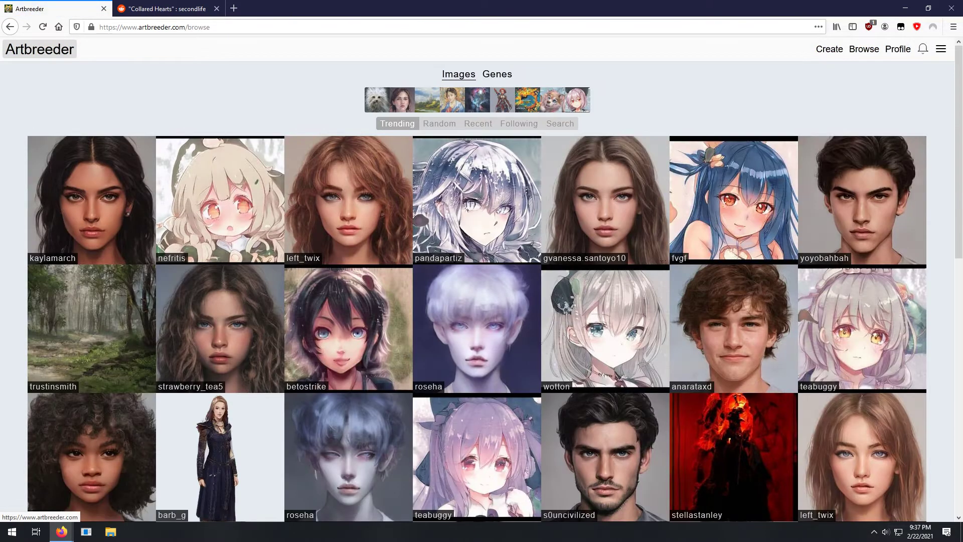
pyautogui.doubleClick(199, 27)
pyautogui.press('BackSpace')
pyautogui.press('Return')
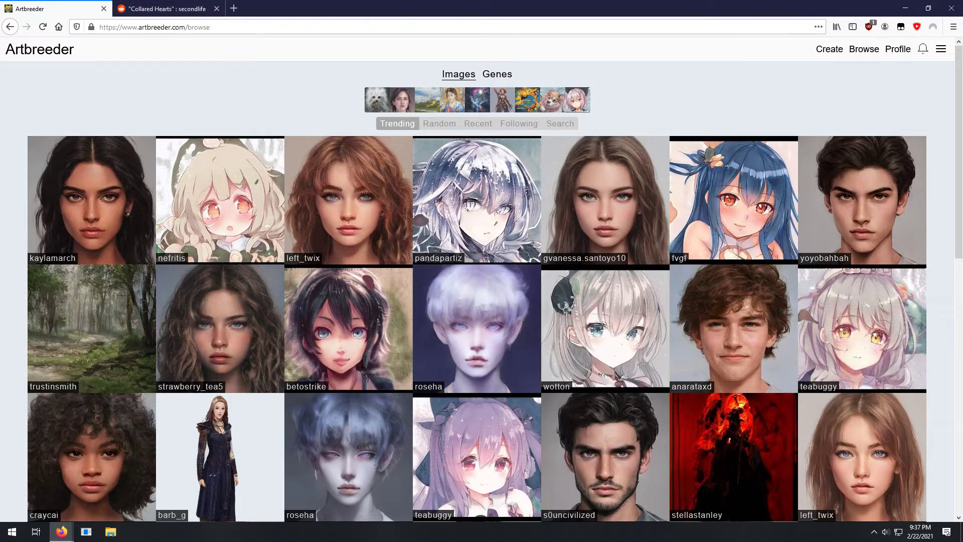
# - Switch to the Reddit post "Collared Hearts" and examine the full pink-haired source portrait
pyautogui.click(166, 9)
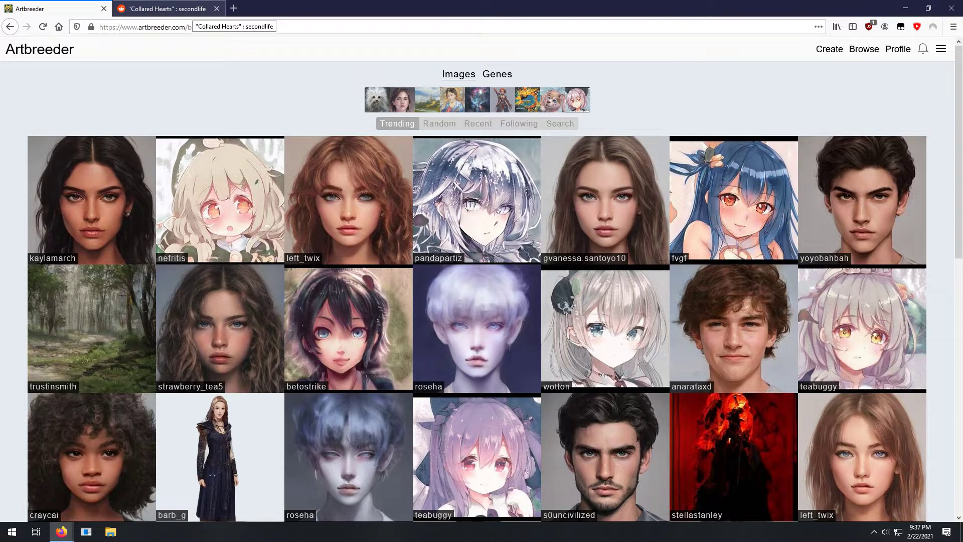
pyautogui.scroll(1, 260, 241)
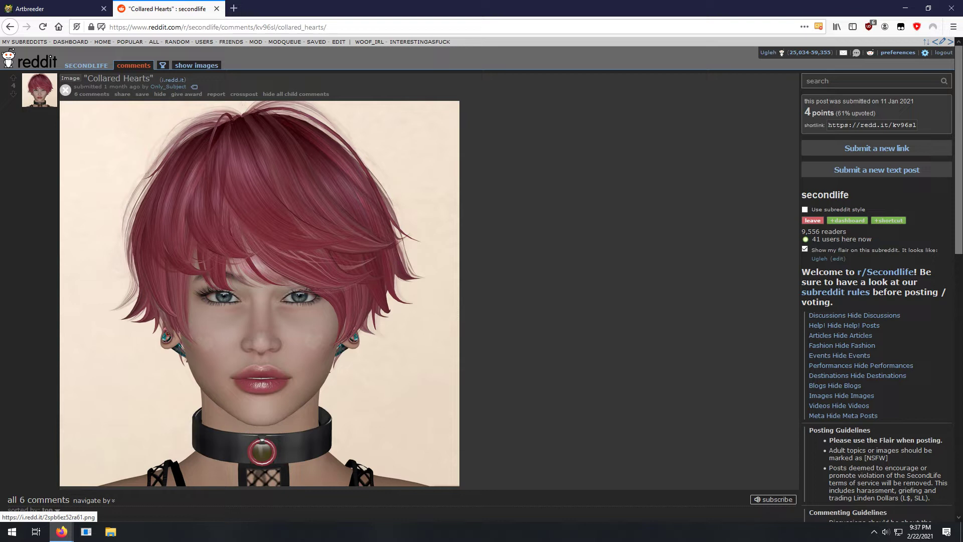
pyautogui.scroll(-2, 259, 294)
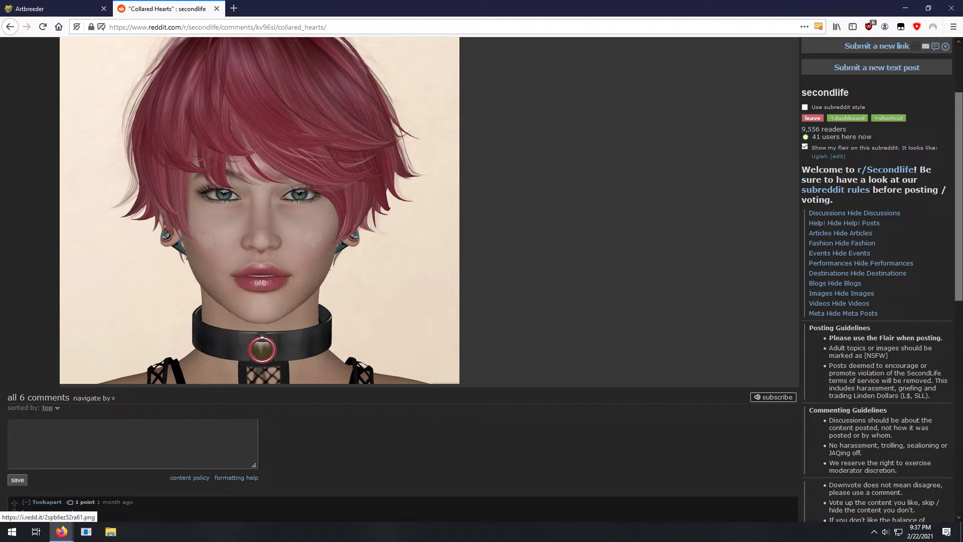
pyautogui.scroll(2, 260, 210)
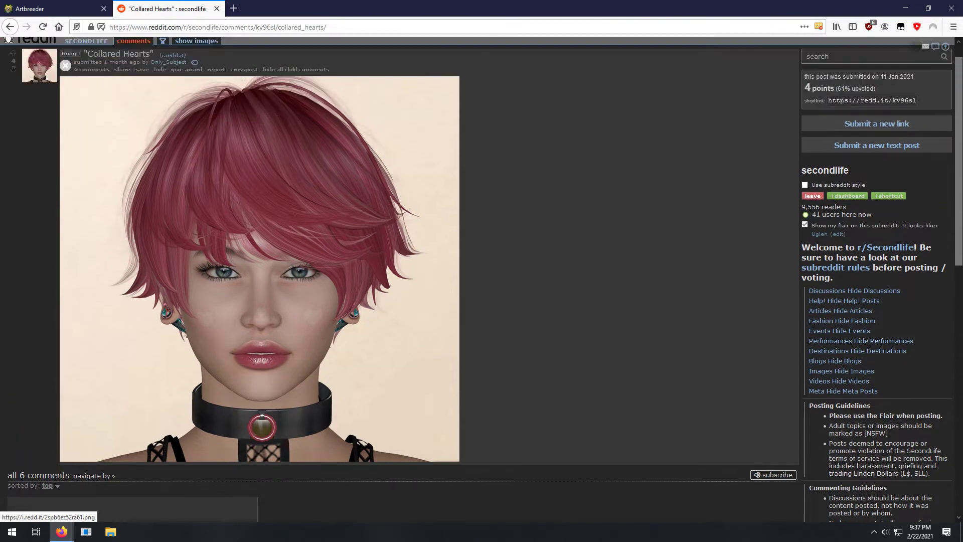
pyautogui.scroll(-2, 259, 251)
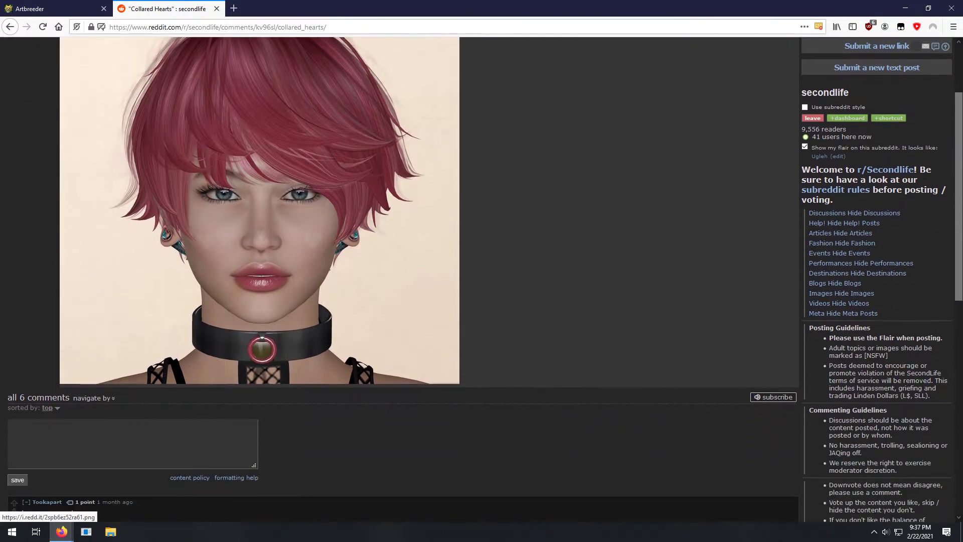
pyautogui.scroll(1, 260, 251)
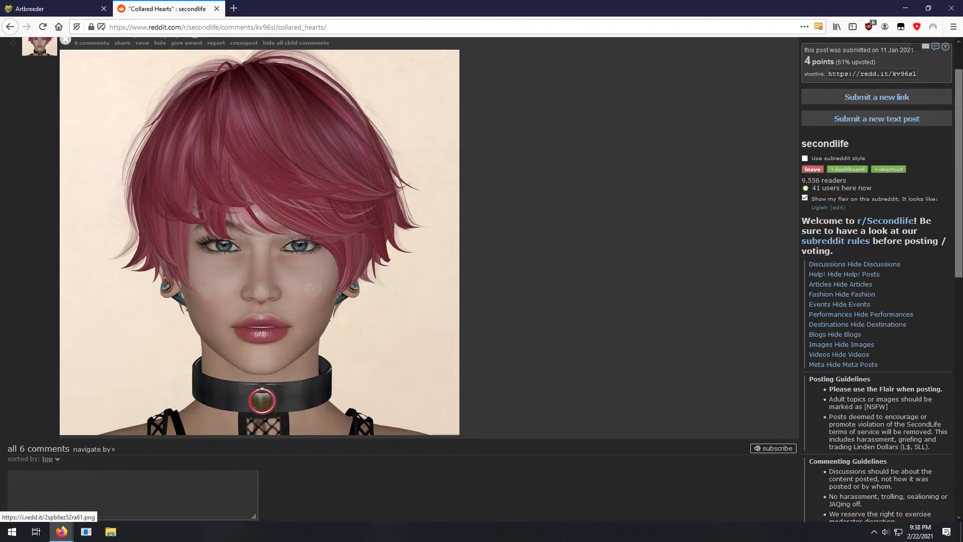
pyautogui.scroll(1, 259, 241)
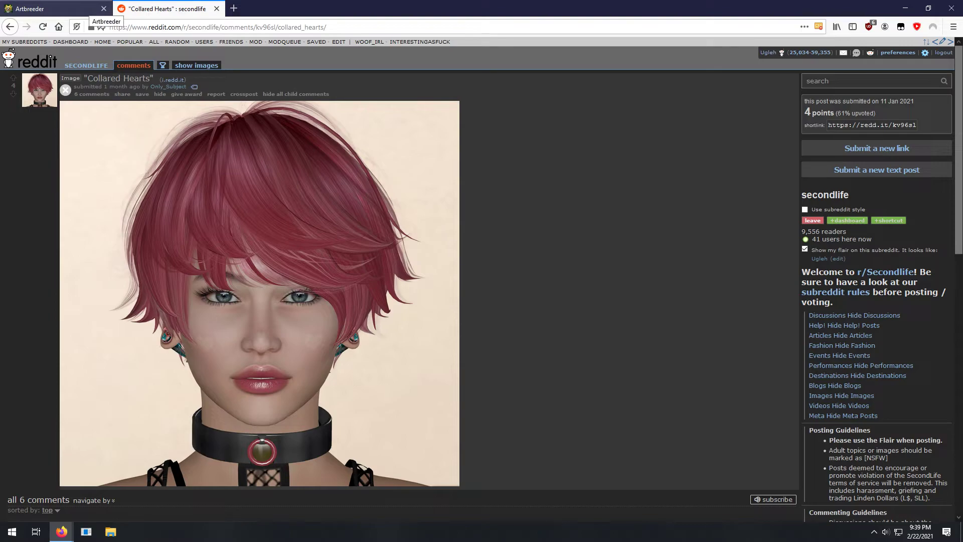
# - Return to the uploaded pink-haired portrait's gene-editing page in Artbreeder and view the image enlarged
pyautogui.click(88, 9)
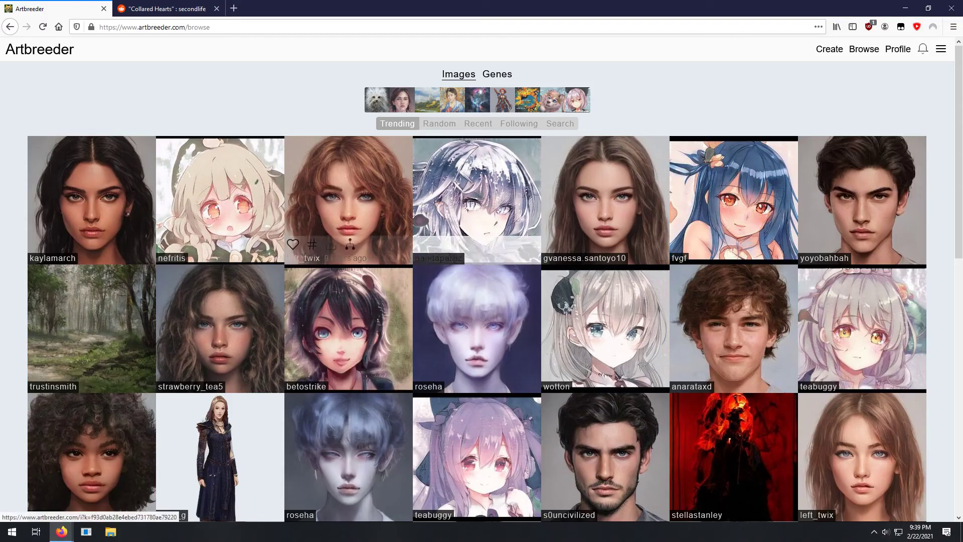
pyautogui.click(10, 27)
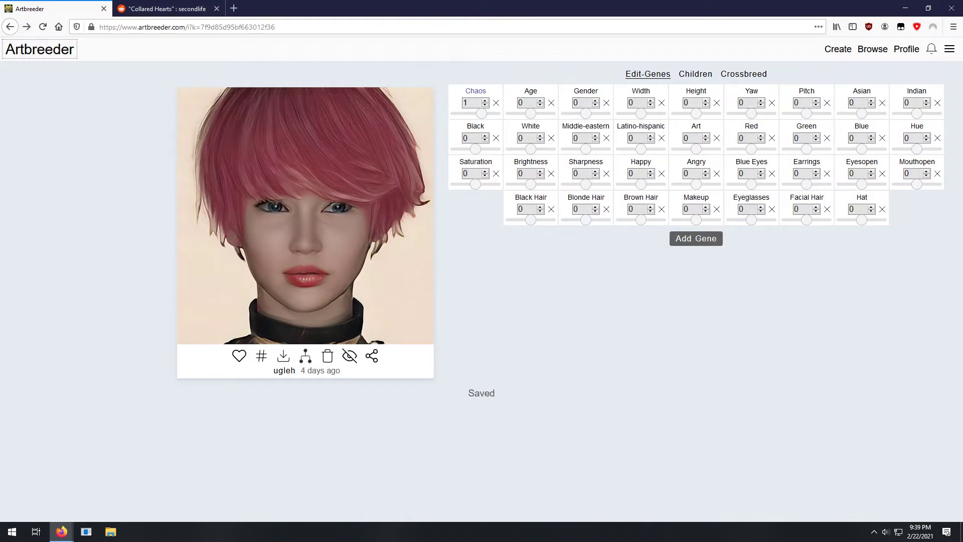
pyautogui.click(306, 215)
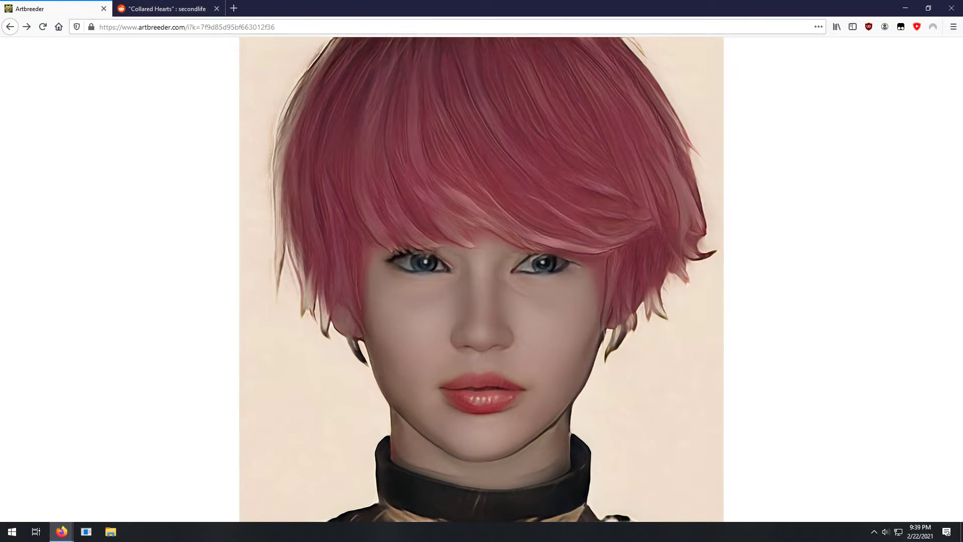
# - Compare the enlarged Artbreeder portrait with the original in the Reddit post, and close the enlarged view
pyautogui.hotkey('ctrl', 'Tab')
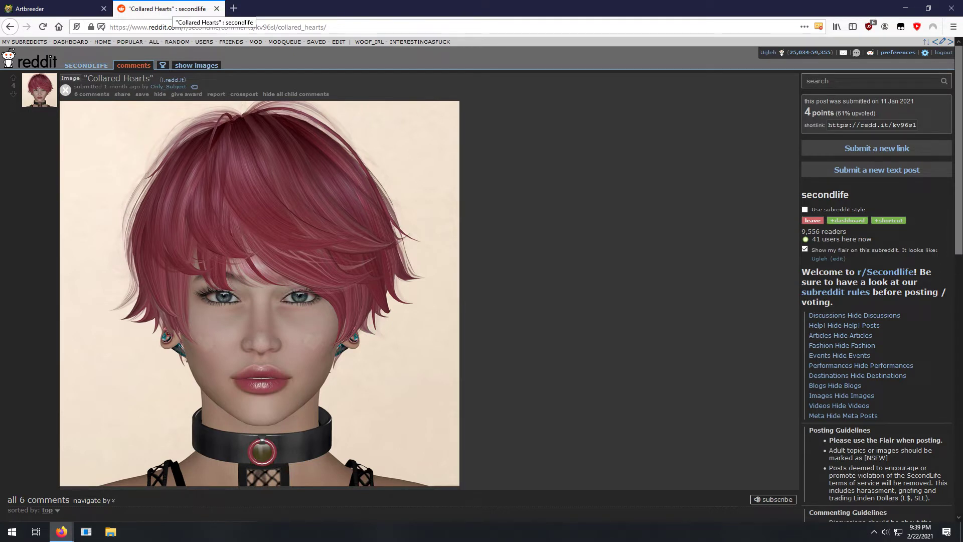
pyautogui.hotkey('ctrl', 'Tab')
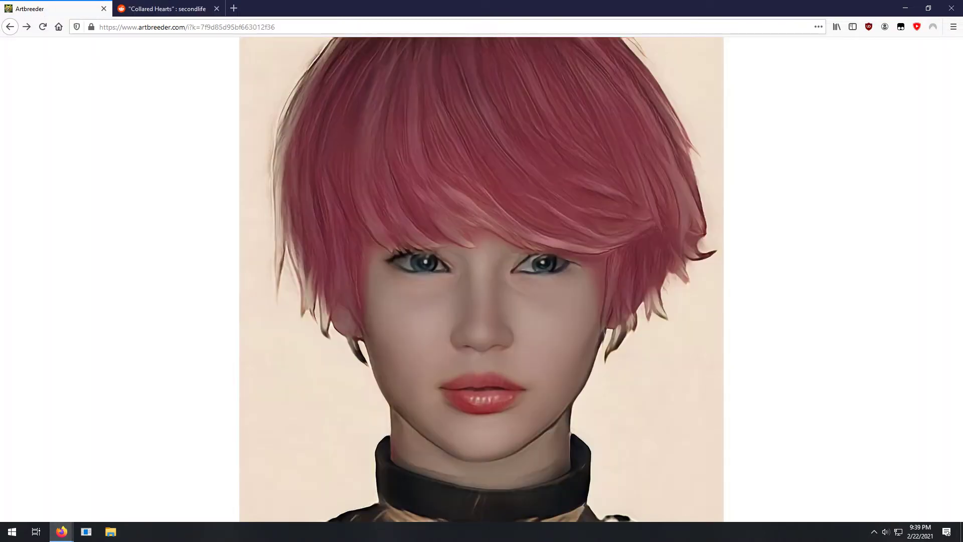
pyautogui.press('Escape')
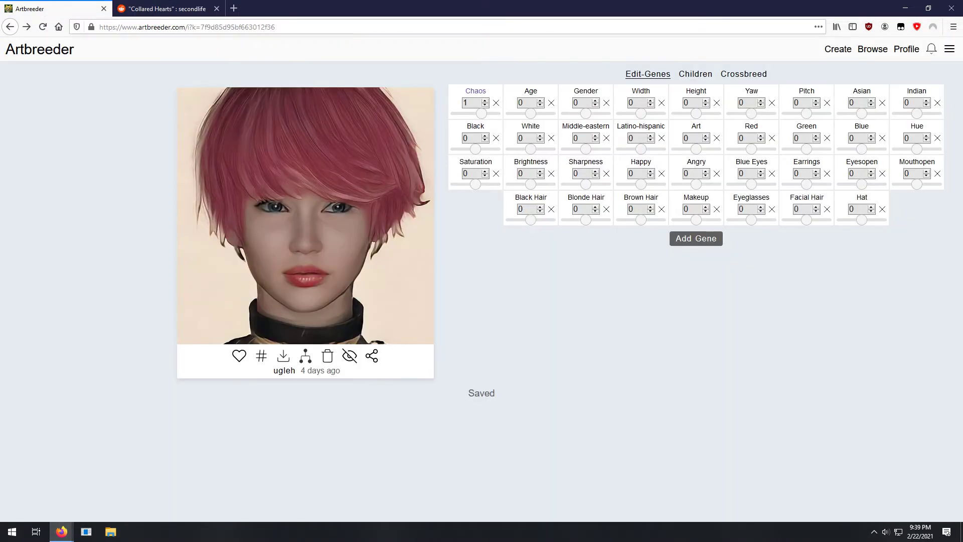
pyautogui.click(306, 215)
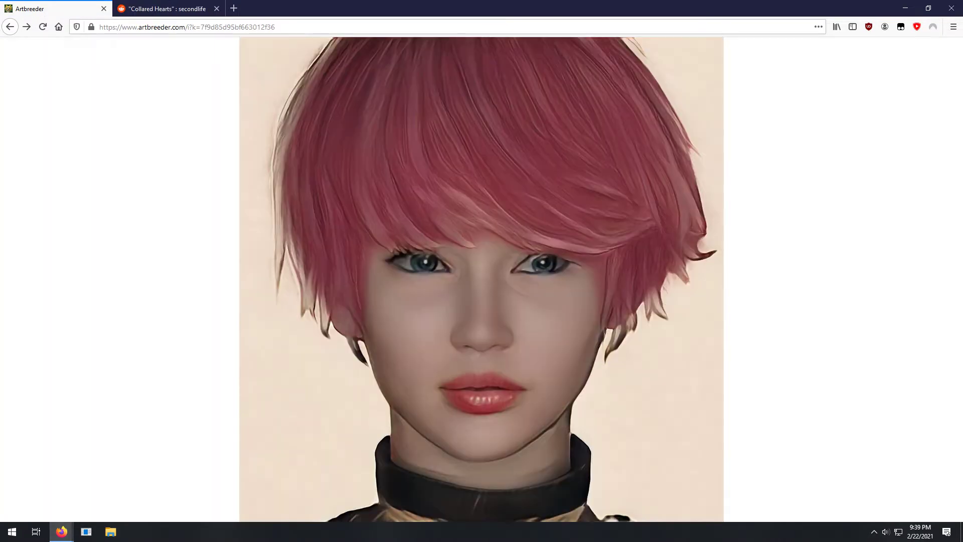
pyautogui.press('Escape')
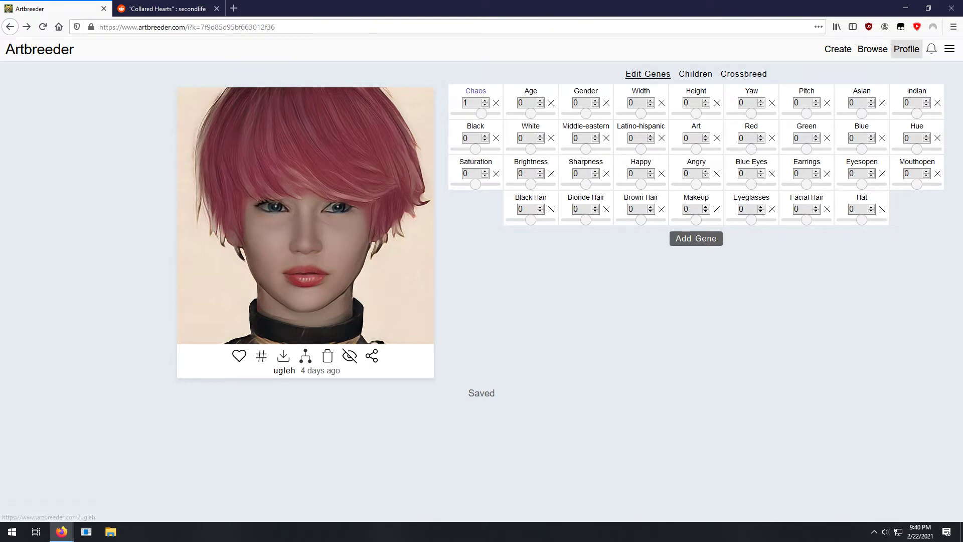
# - Open the profile and list its uploaded images sorted by newest
pyautogui.click(906, 49)
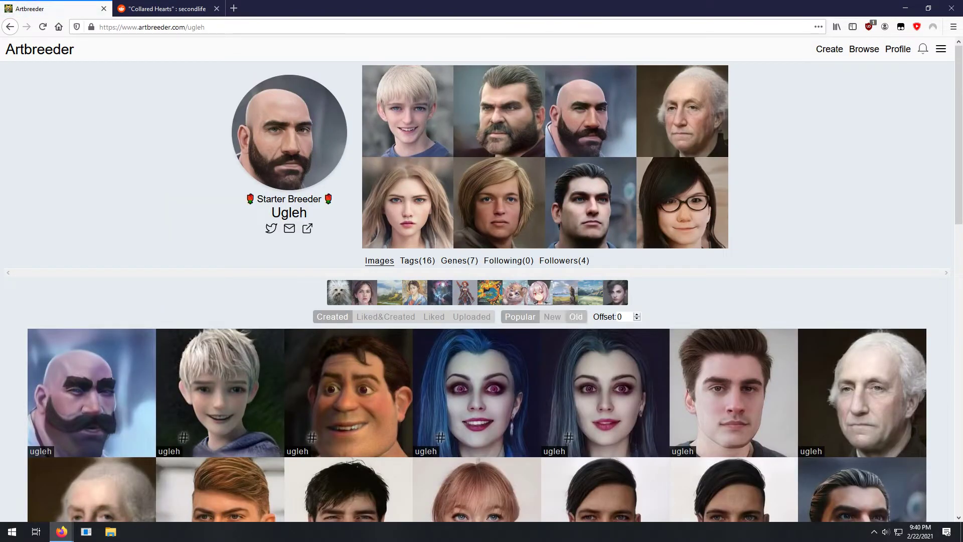
pyautogui.click(471, 317)
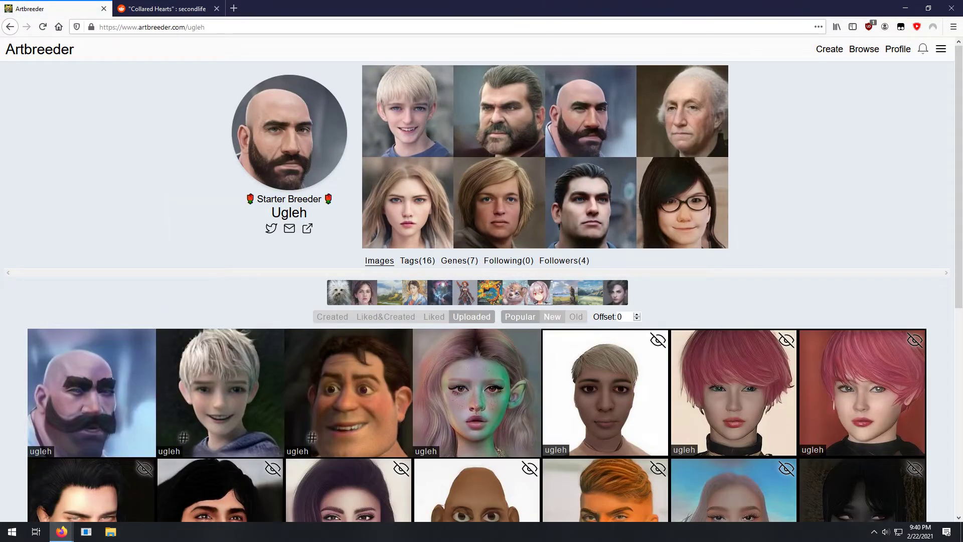
pyautogui.click(553, 316)
pyautogui.scroll(-2, 502, 317)
pyautogui.scroll(-1, 477, 291)
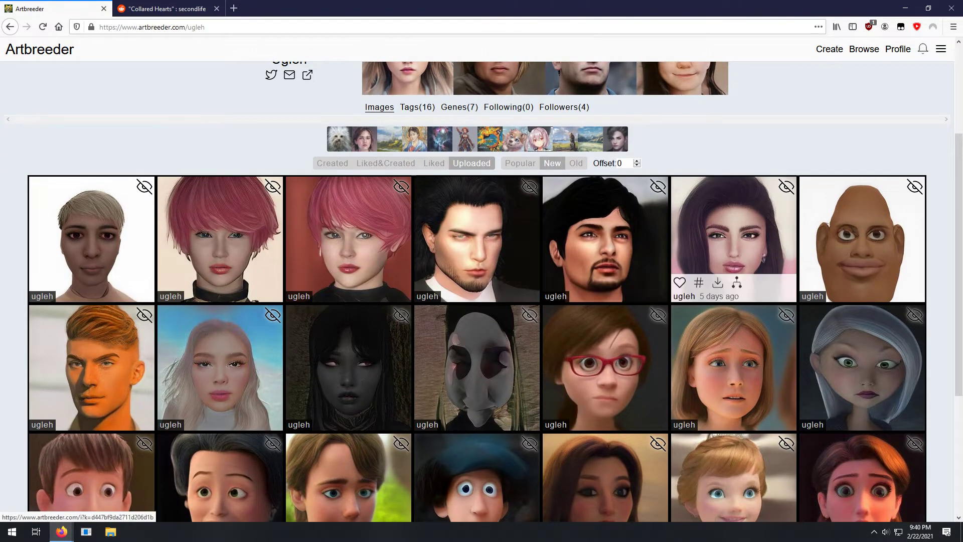
# - Inspect the uploaded dark-haired woman's portrait and the grey masked face, returning to the profile after each
pyautogui.click(733, 226)
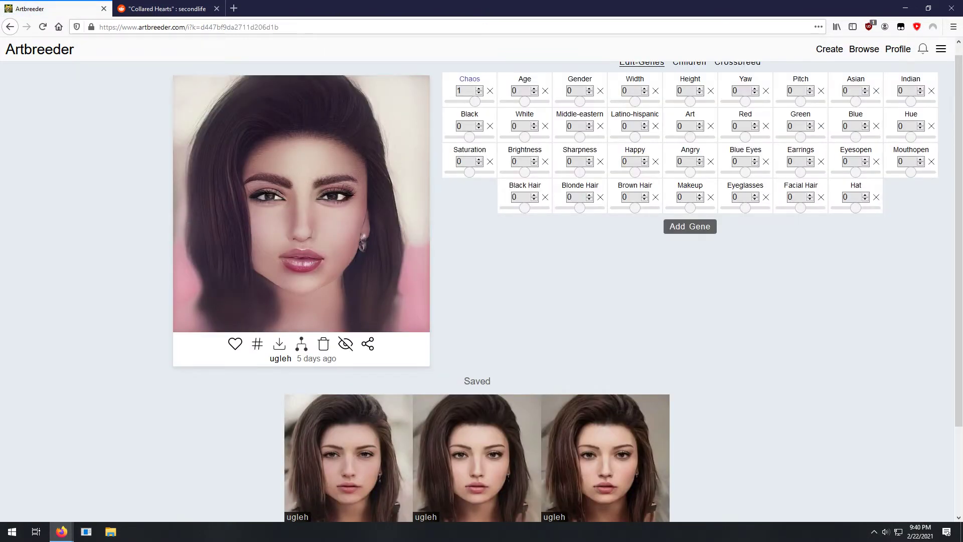
pyautogui.hotkey('alt', 'Left')
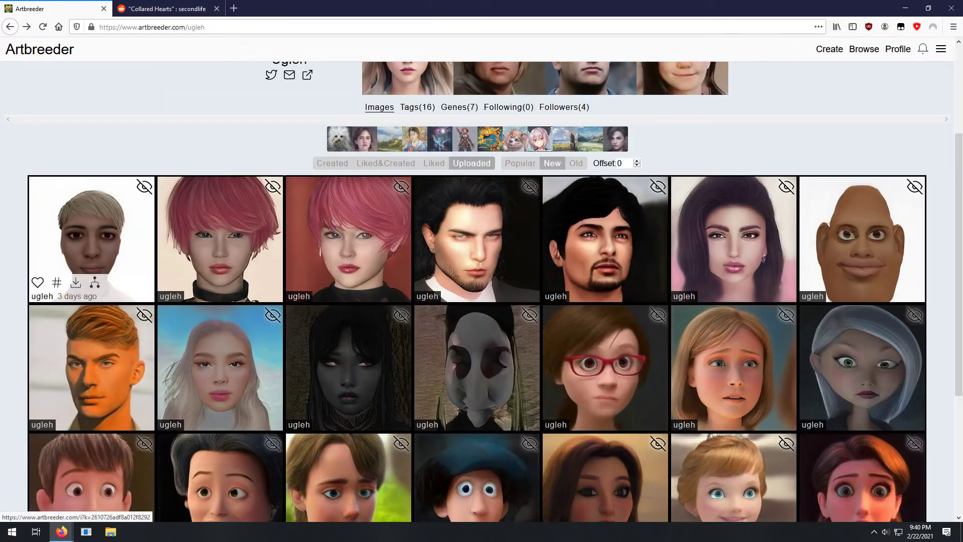
pyautogui.scroll(-3, 221, 240)
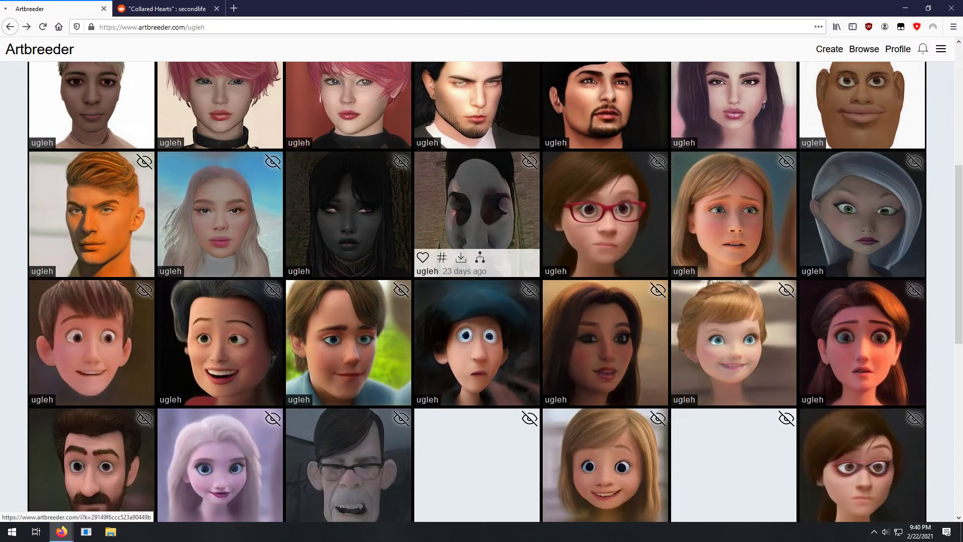
pyautogui.click(476, 346)
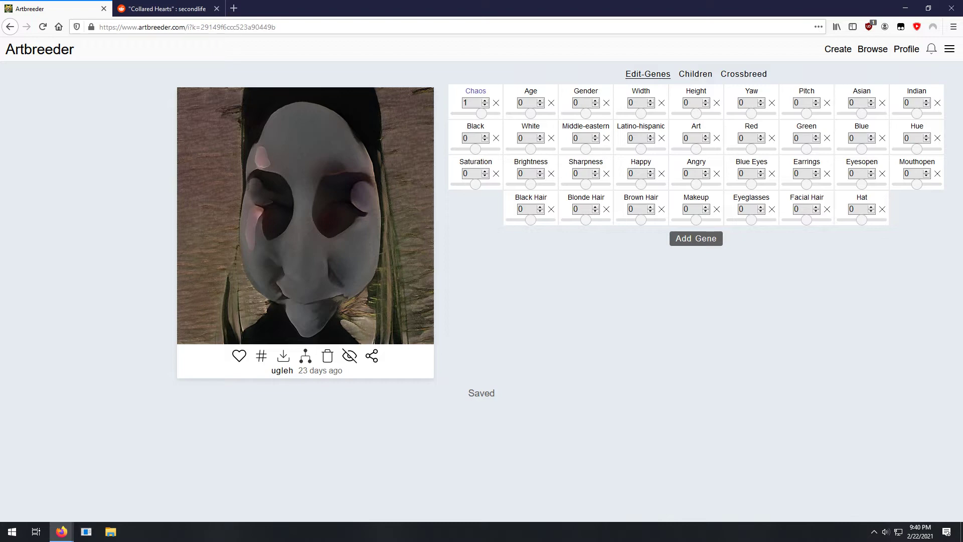
pyautogui.hotkey('alt', 'Left')
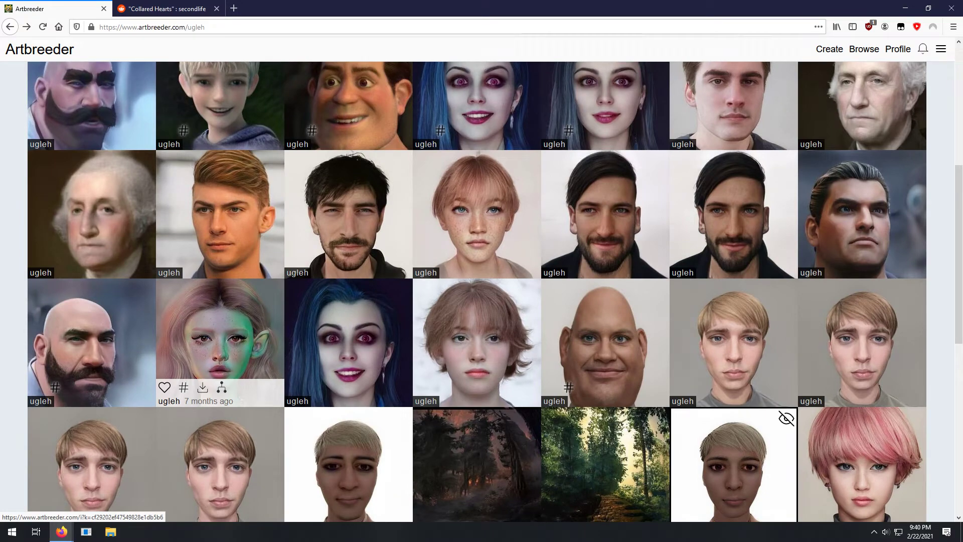
# - Look through the profile's created images and return the listing to uploads sorted by newest
pyautogui.scroll(3, 221, 351)
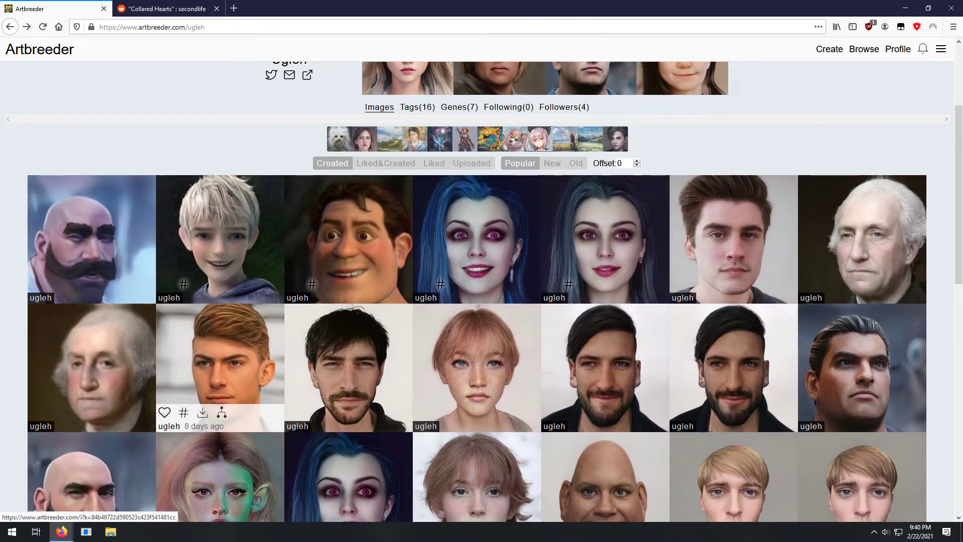
pyautogui.scroll(-10, 220, 392)
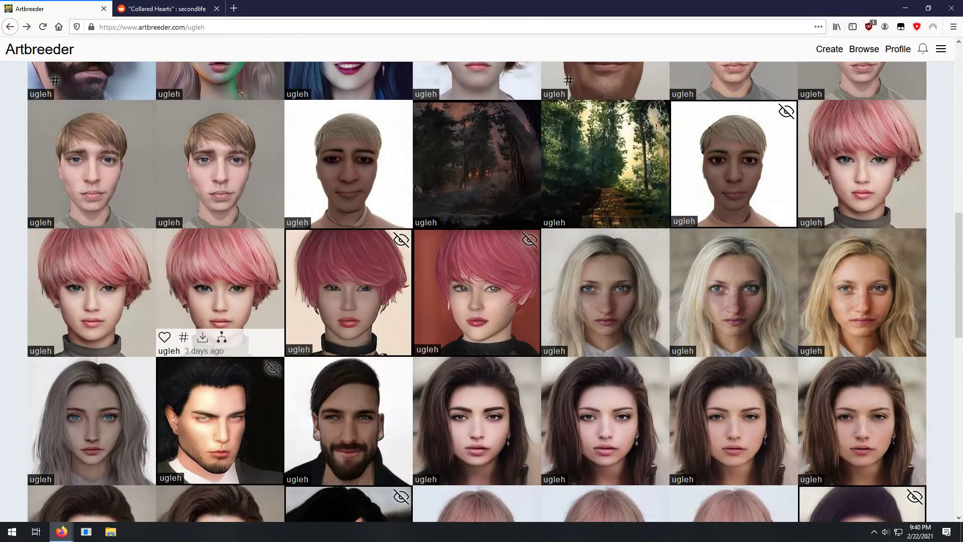
pyautogui.scroll(-8, 350, 394)
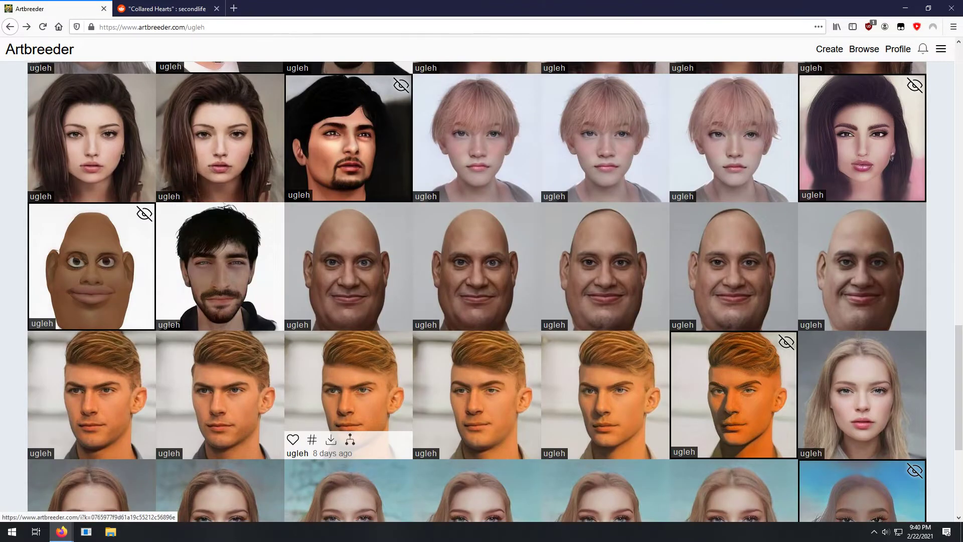
pyautogui.scroll(20, 350, 394)
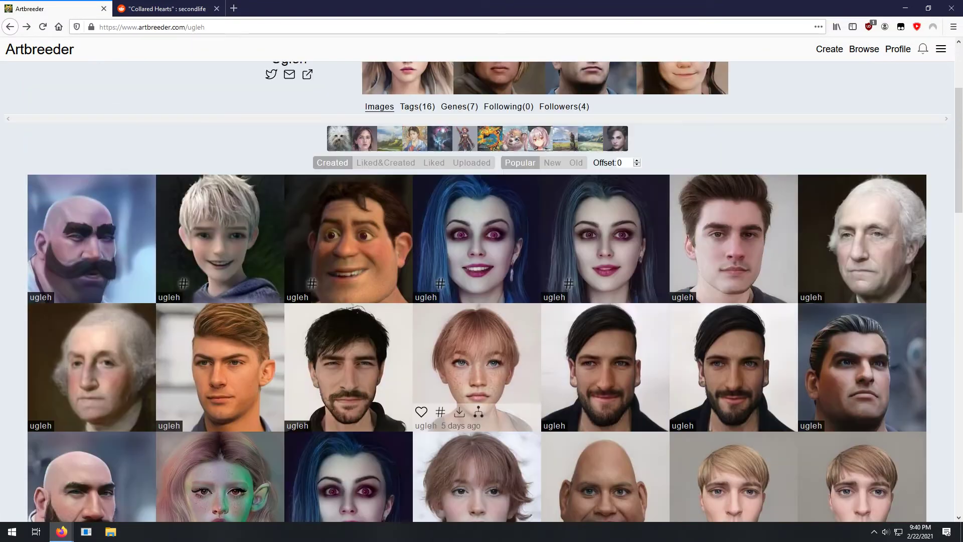
pyautogui.scroll(-3, 476, 401)
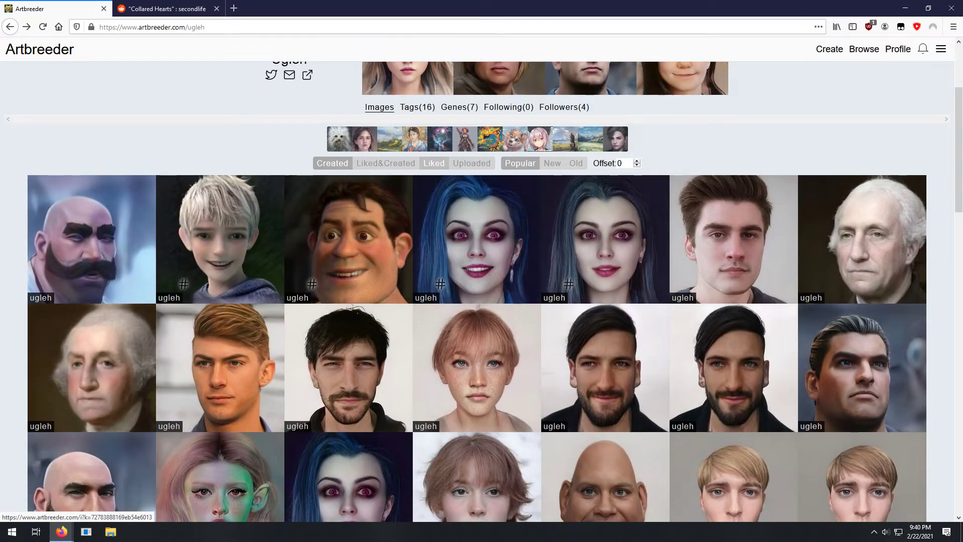
pyautogui.click(472, 163)
pyautogui.click(557, 317)
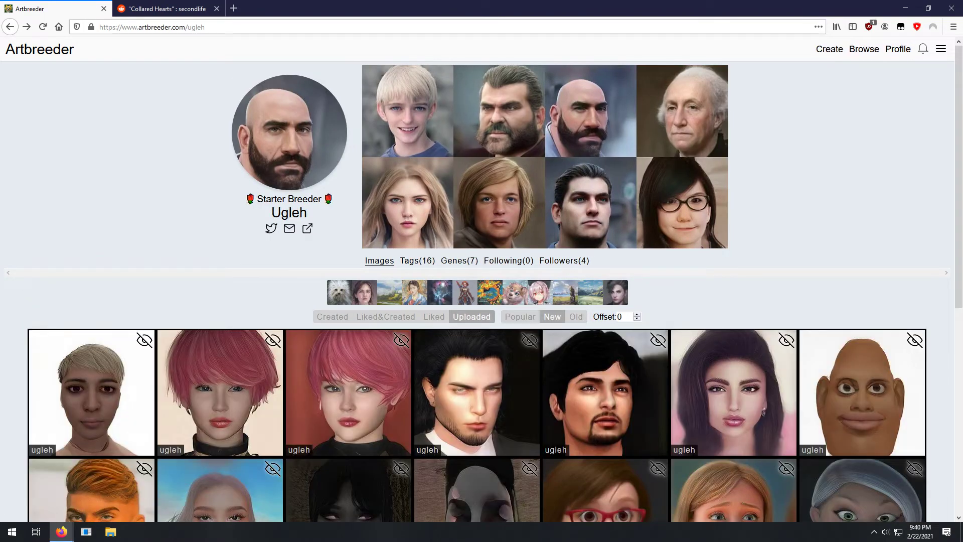
# - Open the uploaded brown, egg-shaped bald head, view it enlarged and close the enlarged view
pyautogui.scroll(-3, 733, 250)
pyautogui.click(732, 241)
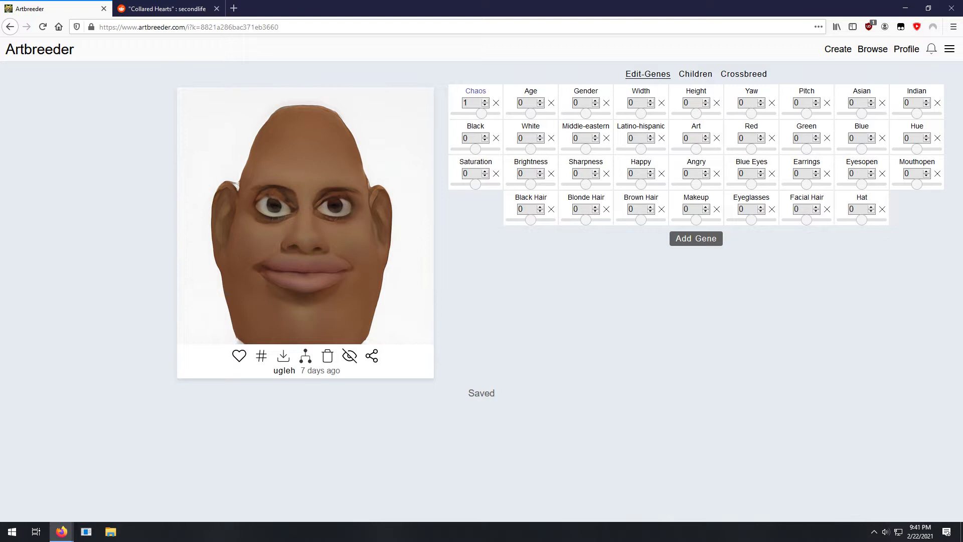
pyautogui.click(305, 215)
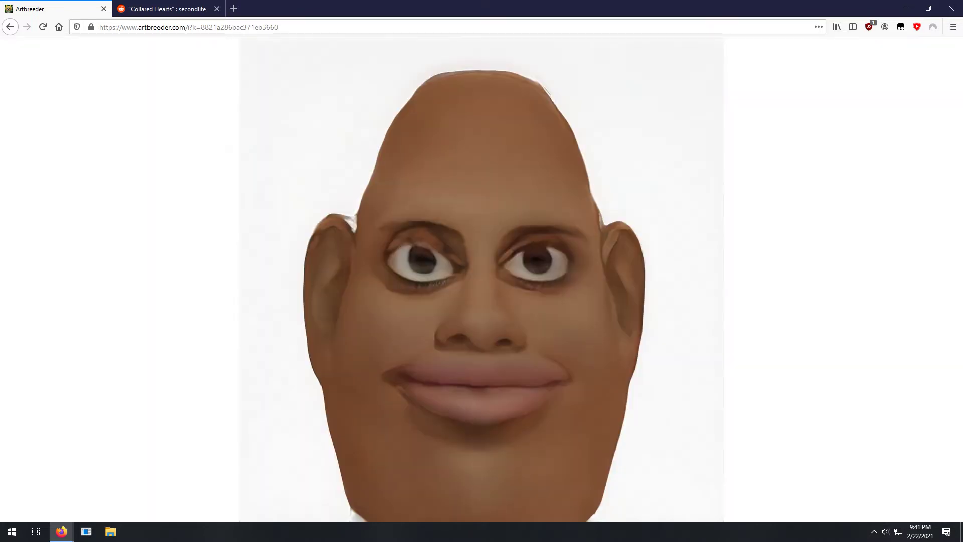
pyautogui.press('Escape')
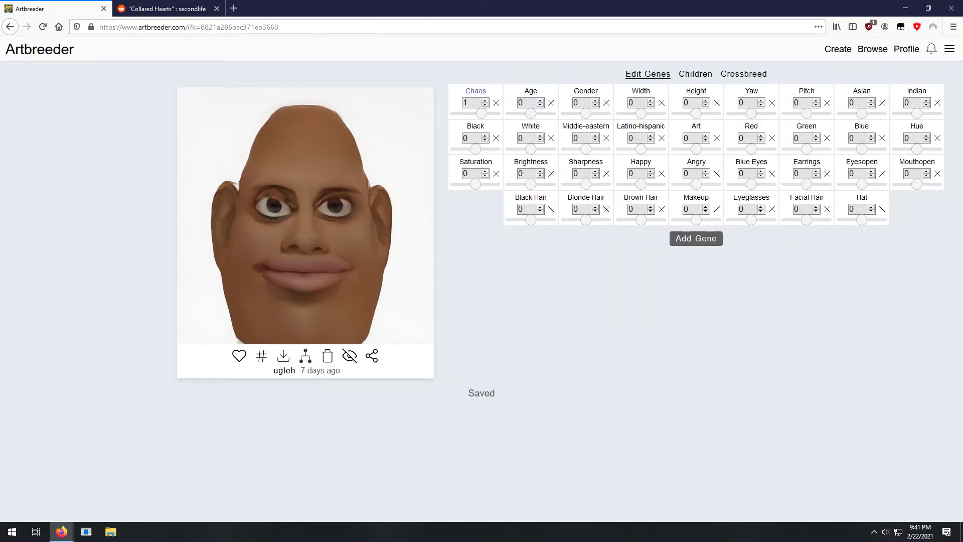
# - Look through the older uploads, inspect the laughing red-nosed cartoon man with black hair and return to the profile
pyautogui.hotkey('alt', 'Left')
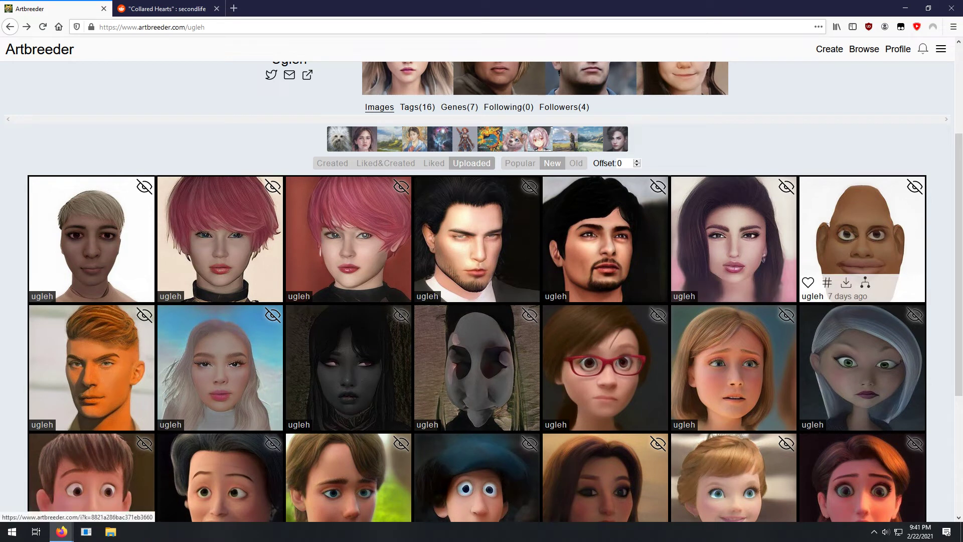
pyautogui.scroll(-3, 862, 241)
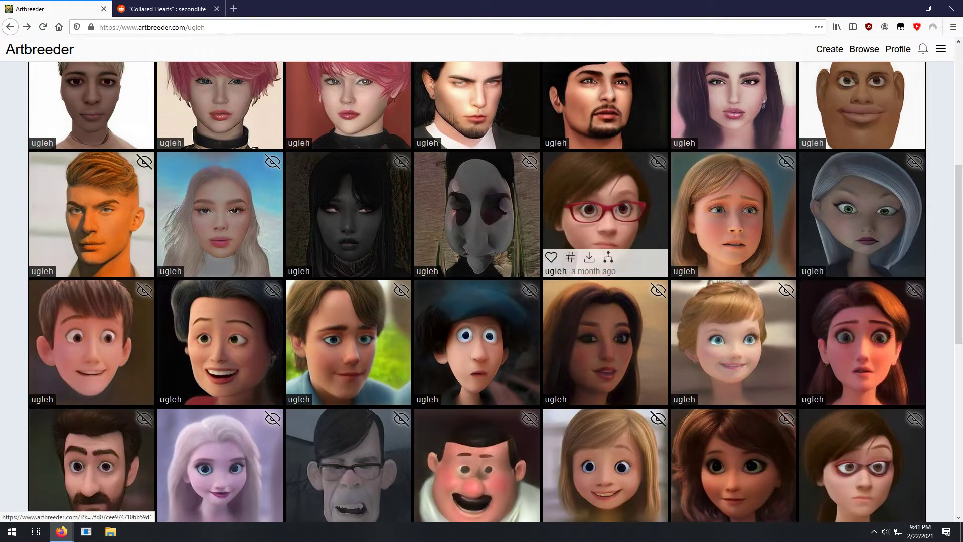
pyautogui.scroll(-1, 732, 301)
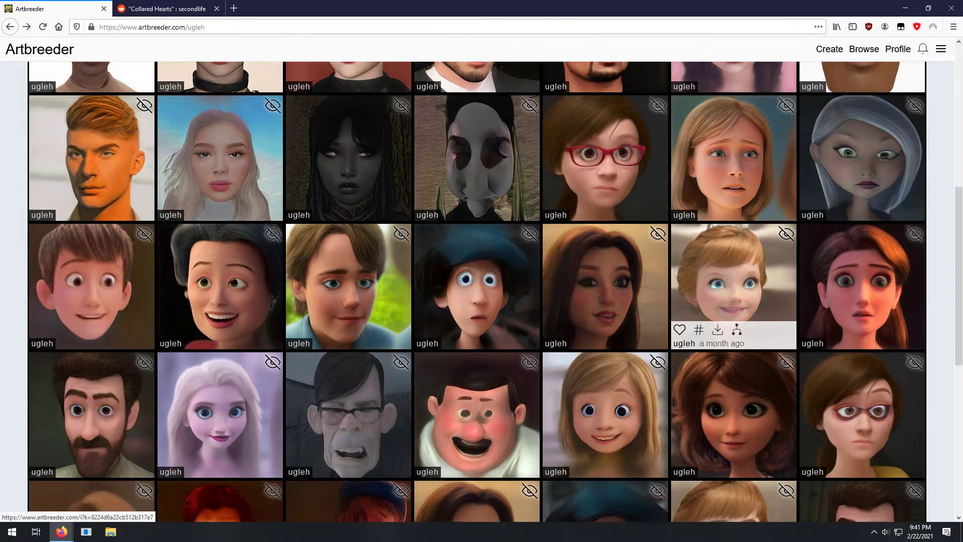
pyautogui.scroll(-2, 476, 351)
pyautogui.click(441, 360)
pyautogui.click(476, 311)
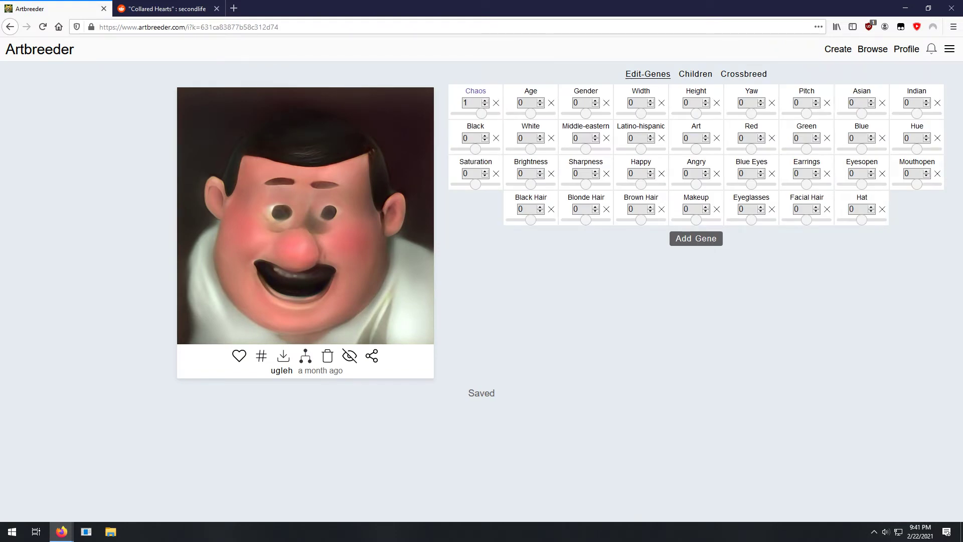
pyautogui.hotkey('alt', 'Left')
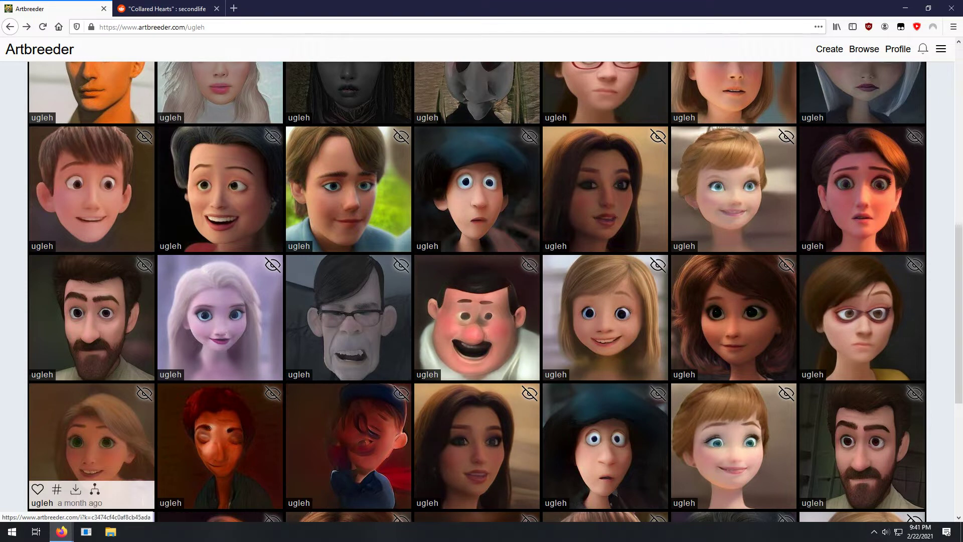
# - Inspect the uploaded cartoon figure with the blue cap and bow tie, then return to the start of the profile
pyautogui.click(349, 441)
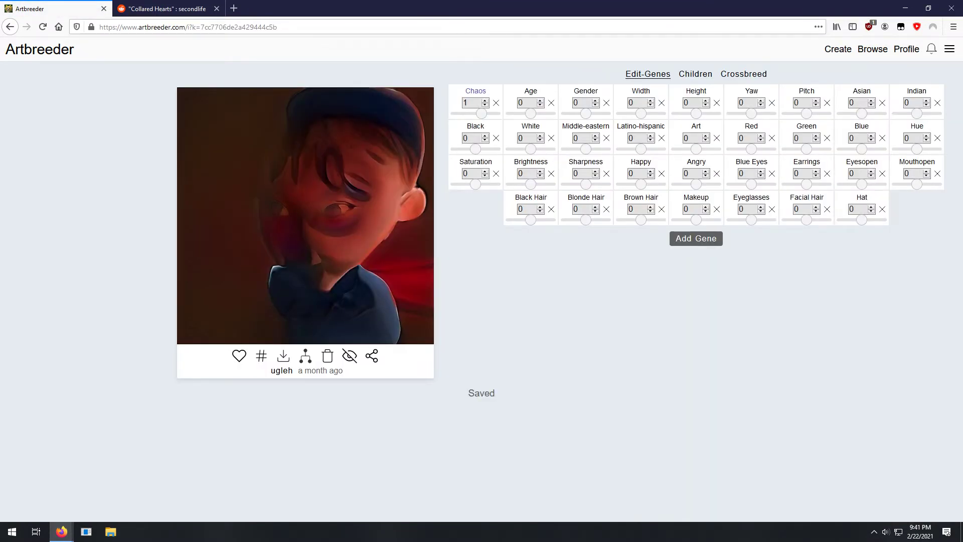
pyautogui.hotkey('alt', 'Left')
pyautogui.scroll(10, 482, 291)
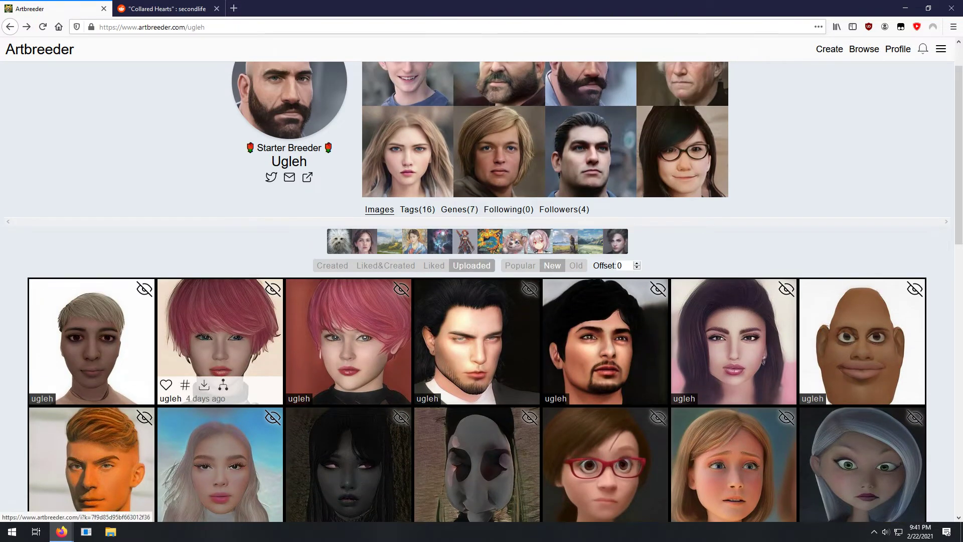
pyautogui.scroll(1, 221, 351)
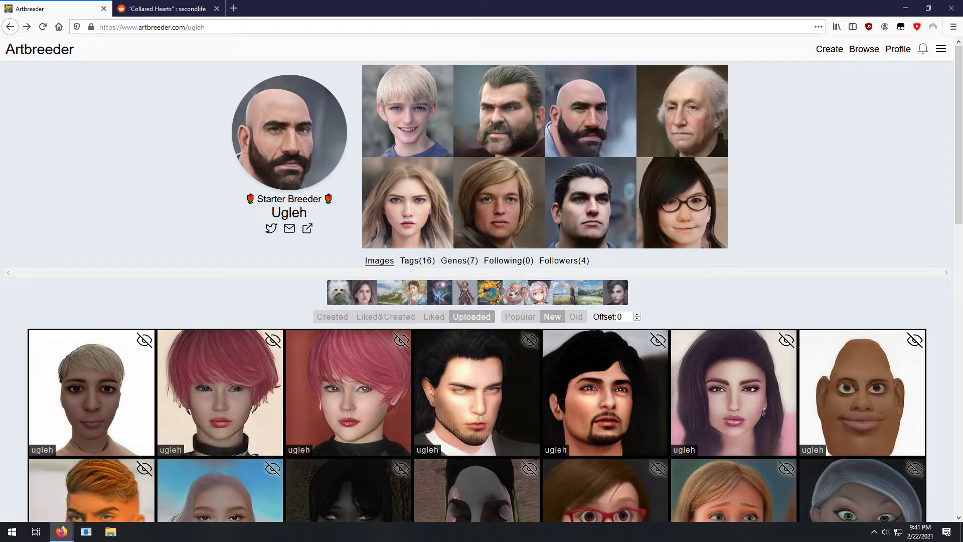
# - View the creation methods for the Portraits category, then go back and open the uploaded pink-haired portrait with the beige background
pyautogui.click(829, 49)
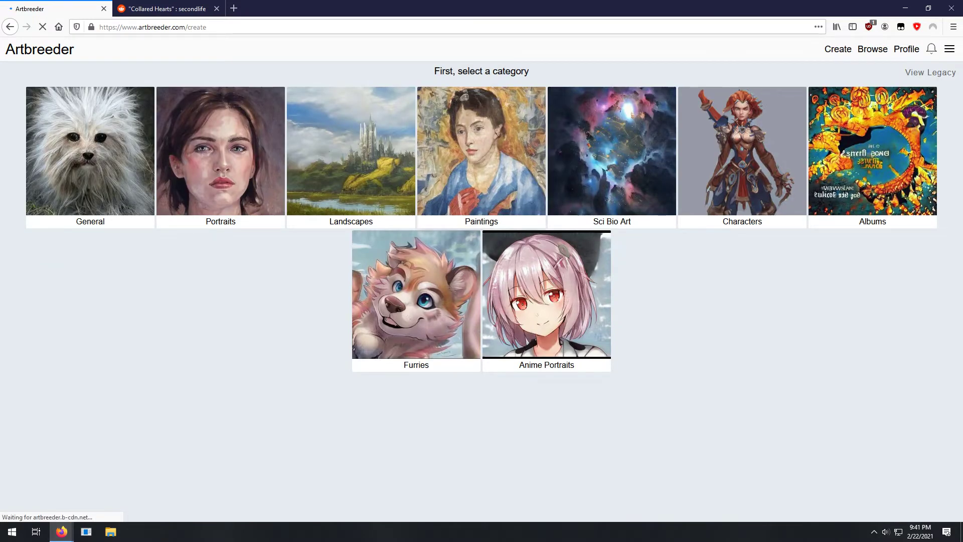
pyautogui.click(219, 201)
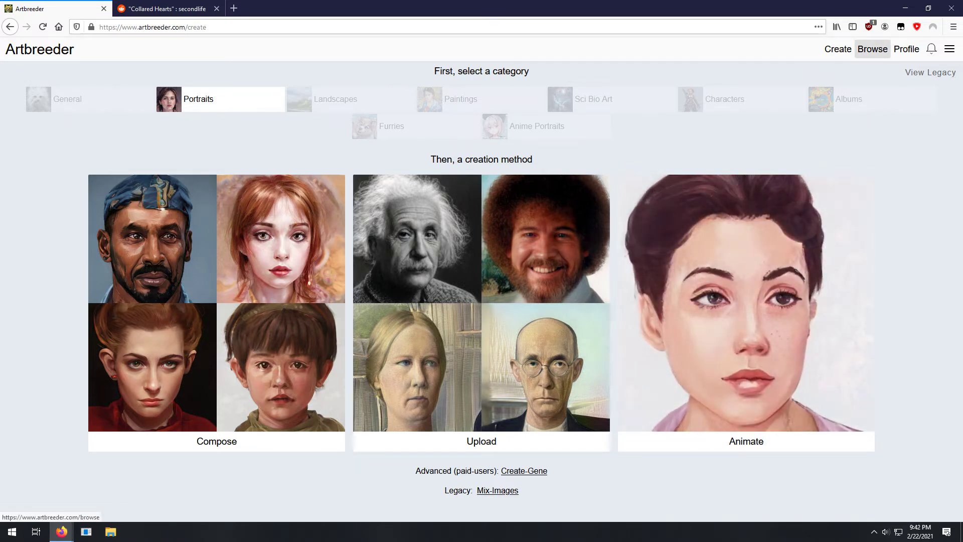
pyautogui.hotkey('alt', 'Left')
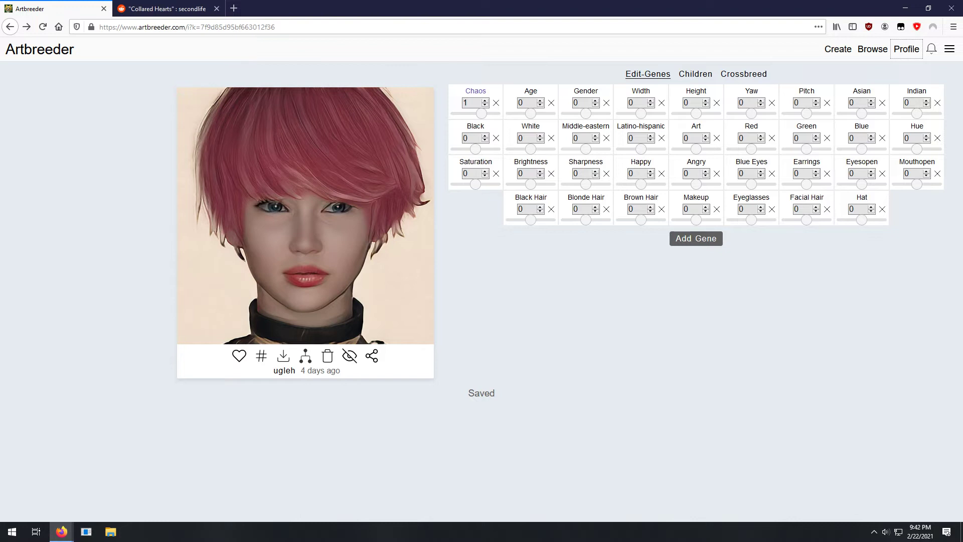
# - Try raising the pink-haired portrait's Age gene to 1.158, then return it to zero
pyautogui.moveTo(531, 114); pyautogui.dragTo(542, 114)
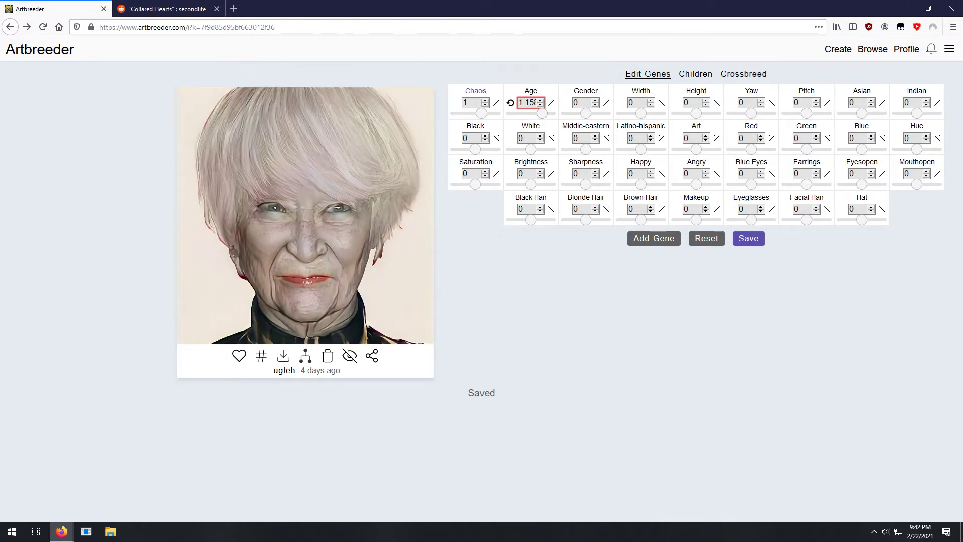
pyautogui.doubleClick(530, 90)
pyautogui.hotkey('ctrl', 'a')
pyautogui.write('0.1')
pyautogui.press('Return')
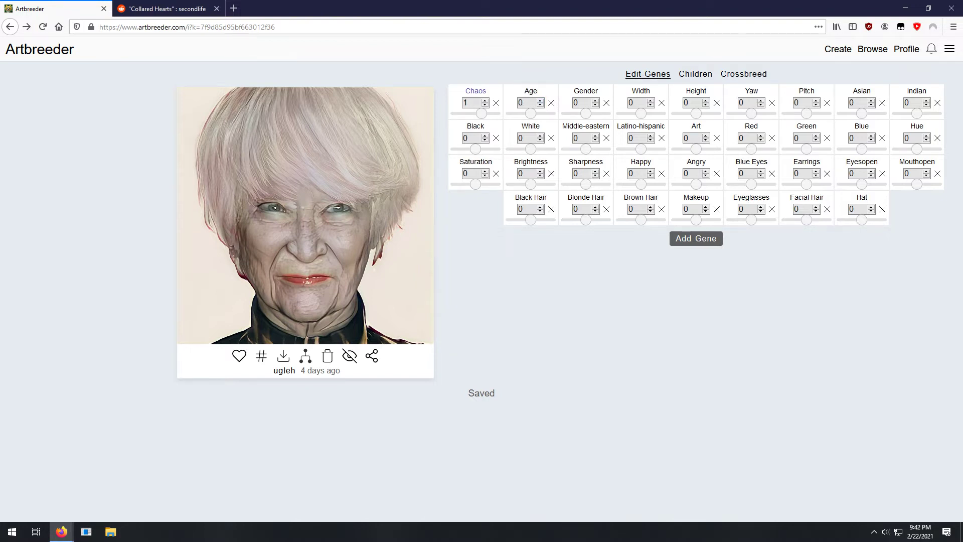
# - Try the Age gene at 0.4 and 0.9 on the pink-haired portrait, then reset its genes
pyautogui.press('BackSpace')
pyautogui.write('4')
pyautogui.press('Return')
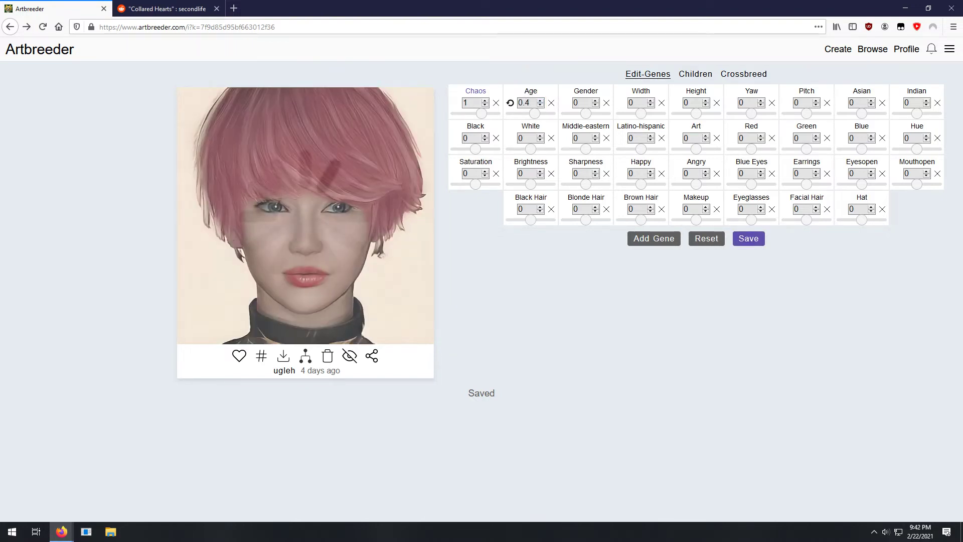
pyautogui.press('BackSpace')
pyautogui.write('9')
pyautogui.press('Return')
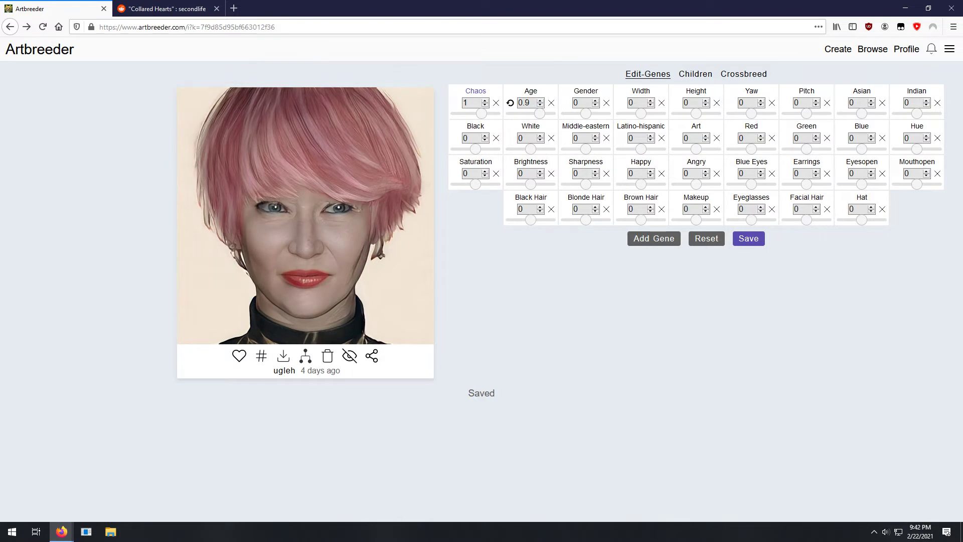
pyautogui.click(706, 239)
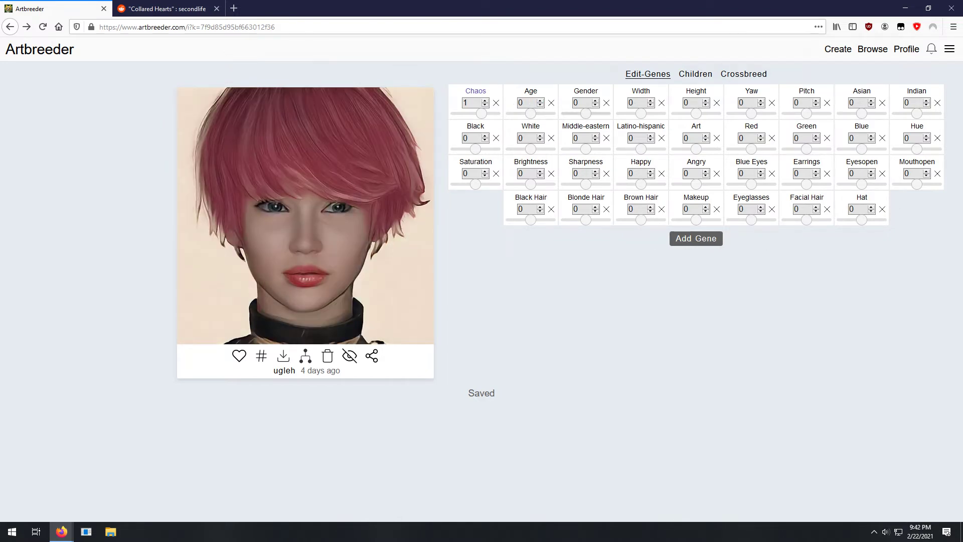
# - Try raising the Gender gene to 0.7 on the pink-haired portrait, then reset its genes
pyautogui.click(595, 101)
pyautogui.click(596, 101)
pyautogui.click(595, 101)
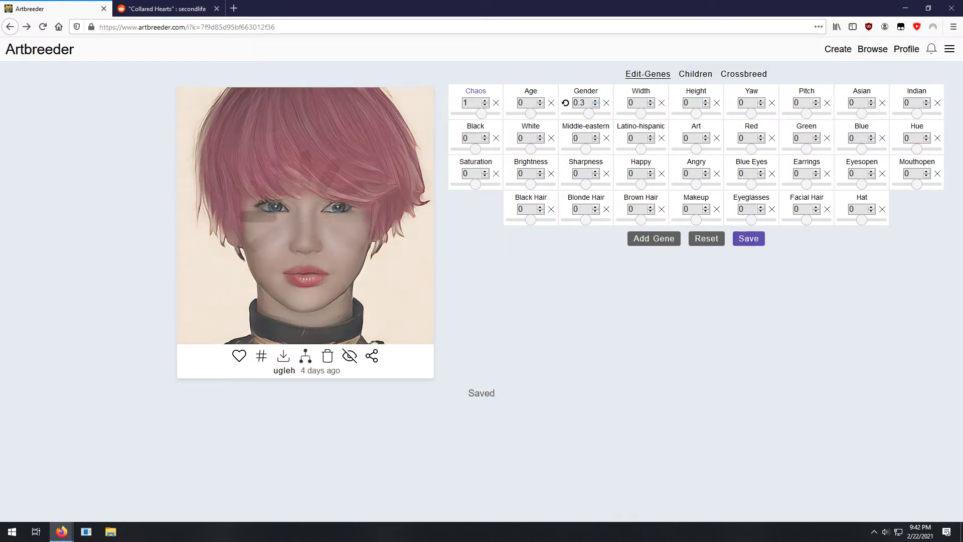
pyautogui.press('Up')
pyautogui.press('Up')
pyautogui.press('Up')
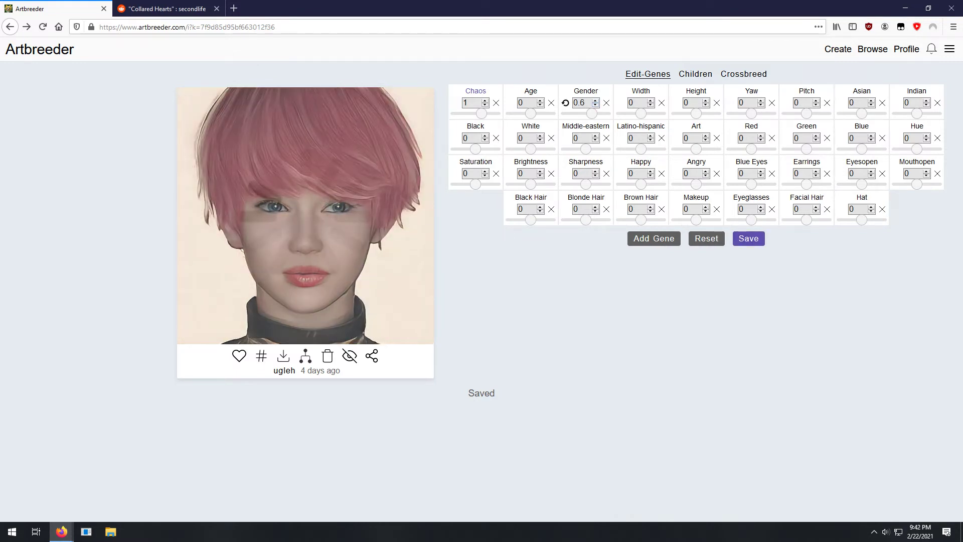
pyautogui.press('Up')
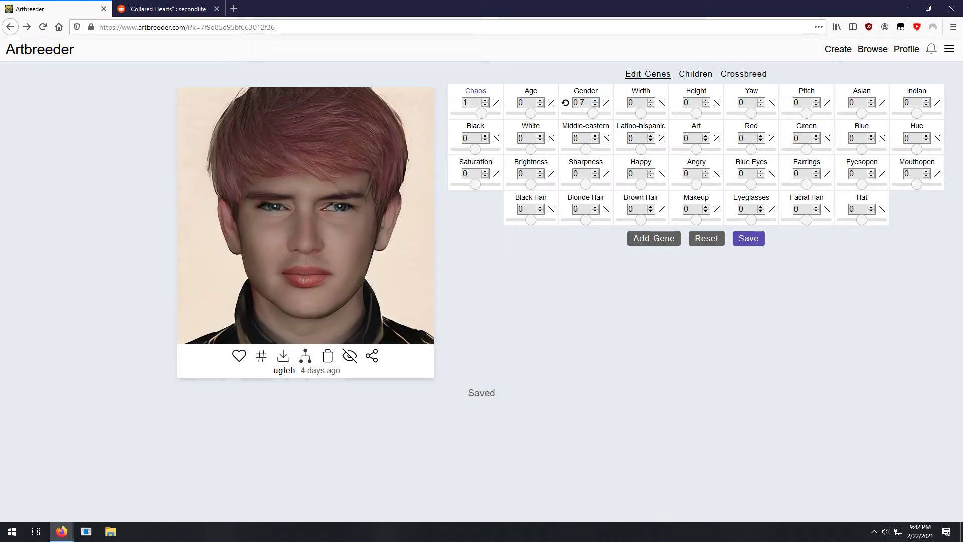
pyautogui.click(707, 238)
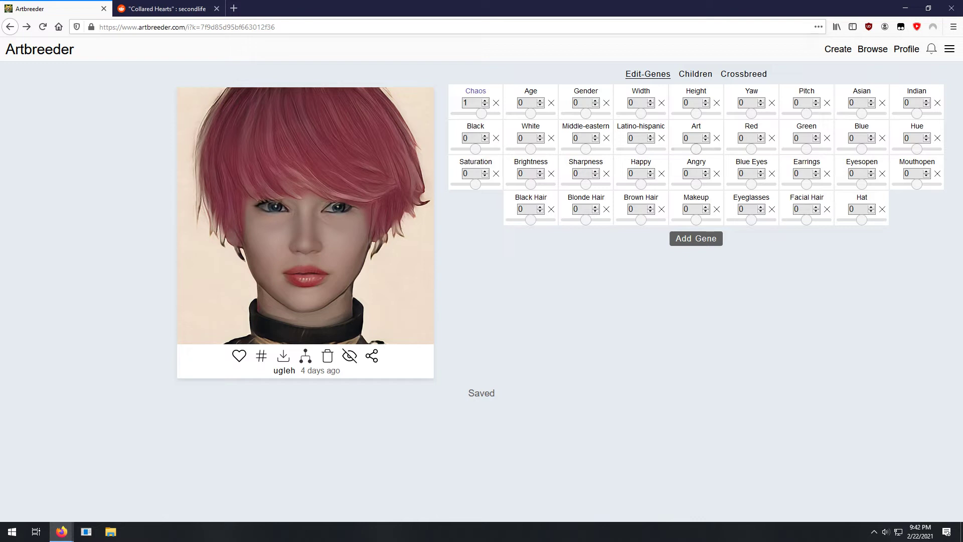
# - Try lowering the pink-haired portrait's Art gene in 0.1 steps past -1.9, then reset its genes
pyautogui.doubleClick(696, 126)
pyautogui.click(693, 149)
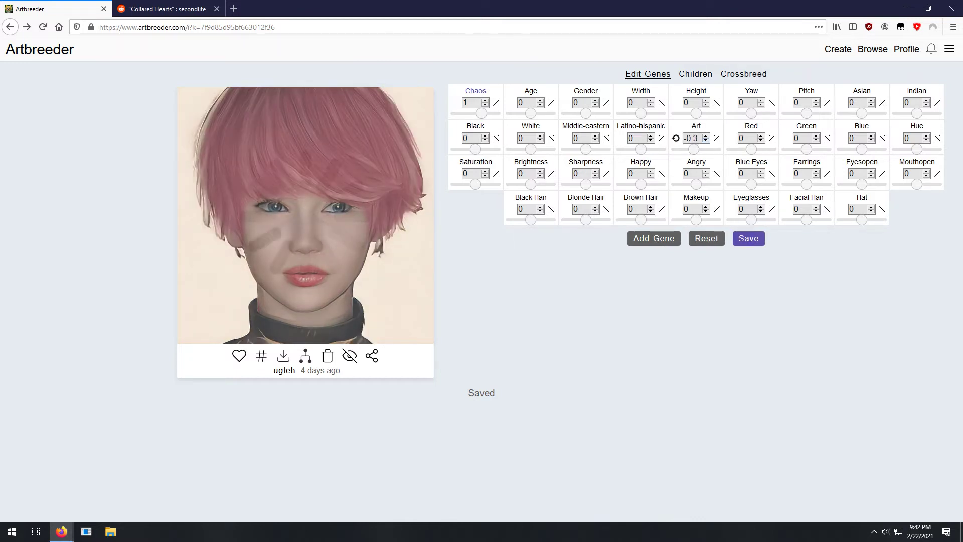
pyautogui.click(706, 141)
pyautogui.click(706, 141)
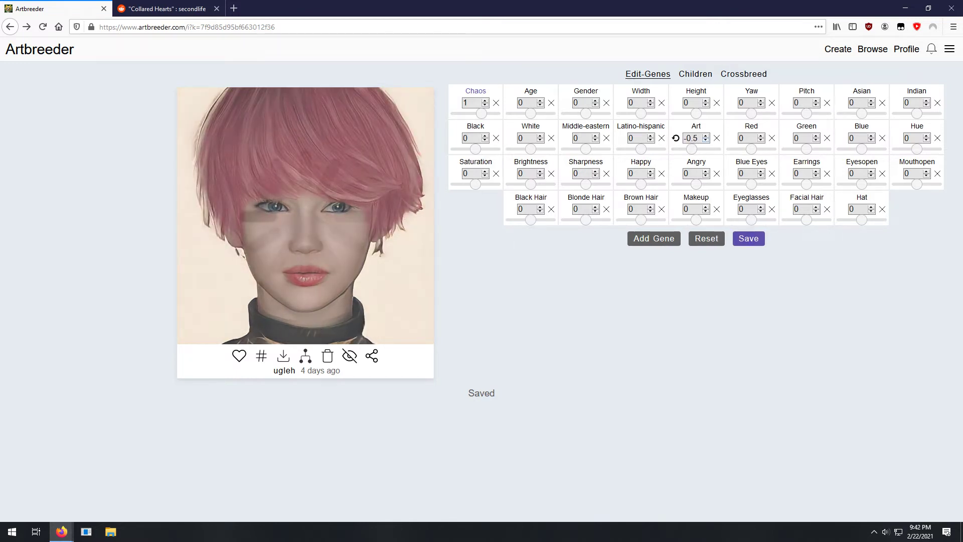
pyautogui.click(705, 140)
pyautogui.click(705, 141)
pyautogui.click(706, 140)
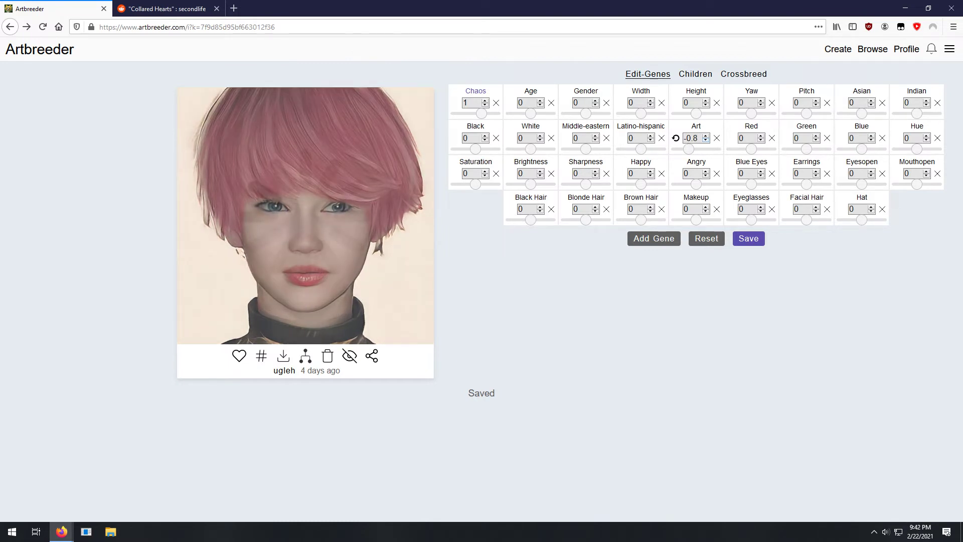
pyautogui.click(706, 140)
pyautogui.click(706, 141)
pyautogui.click(706, 140)
pyautogui.click(706, 141)
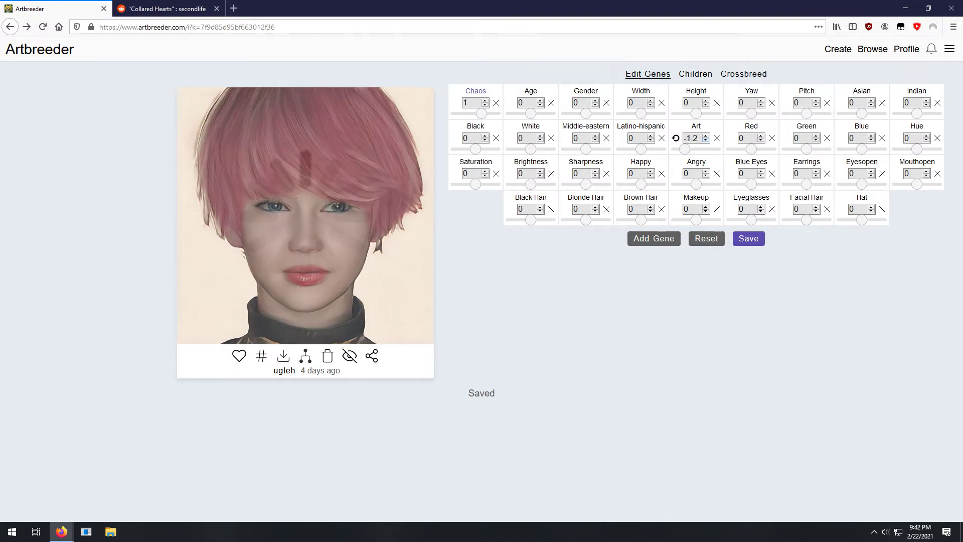
pyautogui.click(706, 141)
pyautogui.click(705, 141)
pyautogui.click(706, 141)
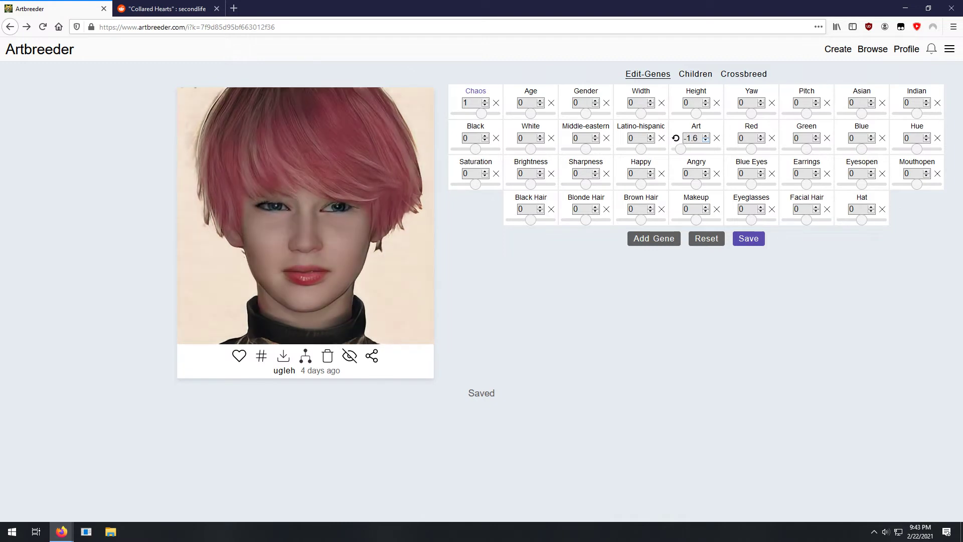
pyautogui.click(705, 140)
pyautogui.click(705, 141)
pyautogui.click(706, 140)
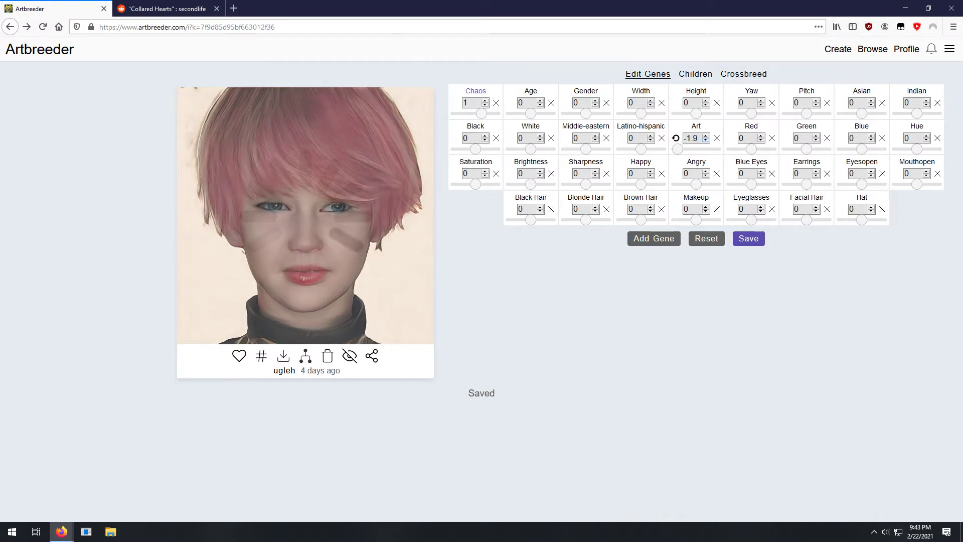
pyautogui.click(705, 141)
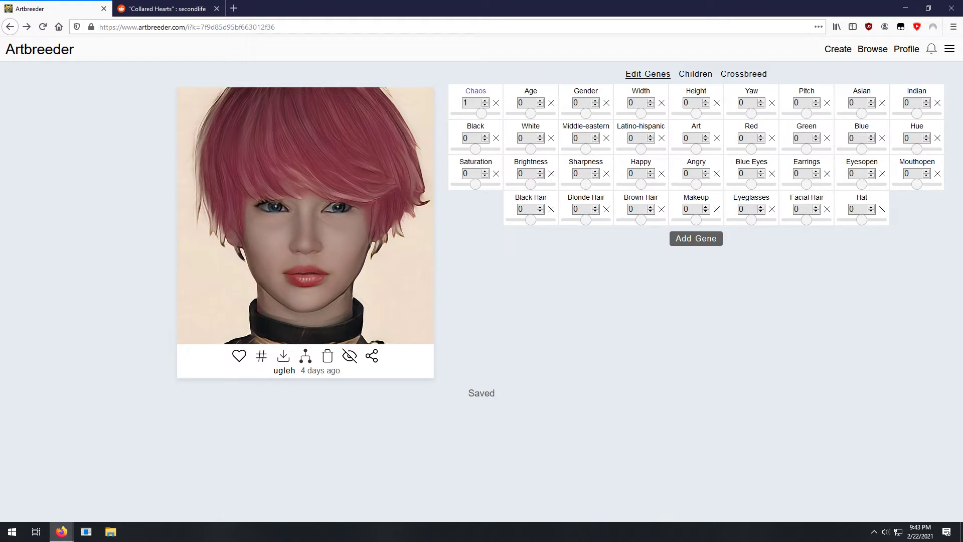
# - Start a crossbreed for the pink-haired avatar portrait and search for a partner image with "pink hair"
pyautogui.click(744, 73)
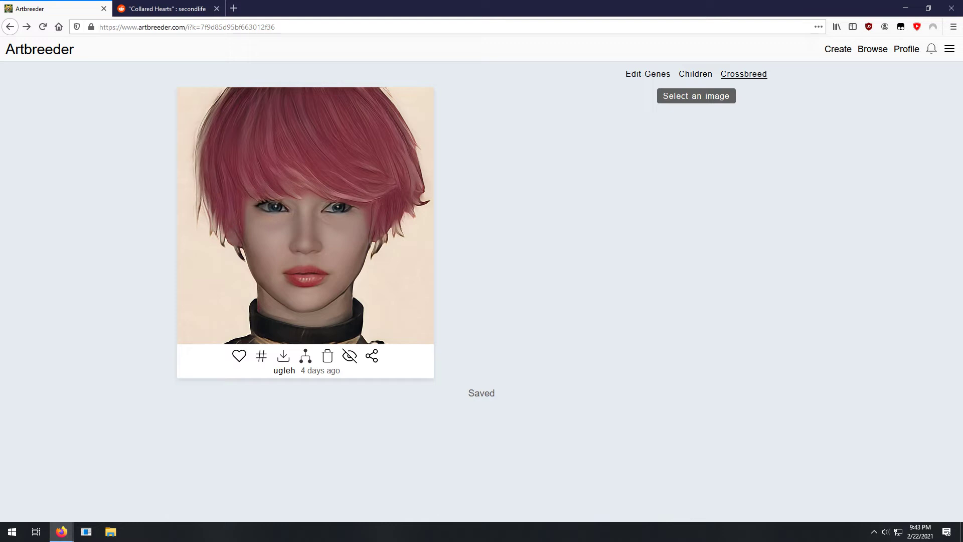
pyautogui.click(697, 96)
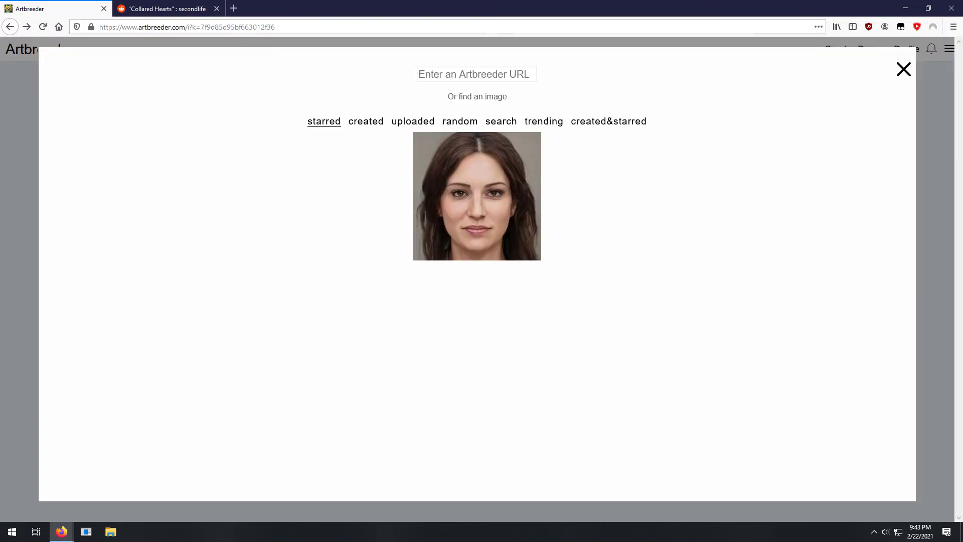
pyautogui.click(501, 121)
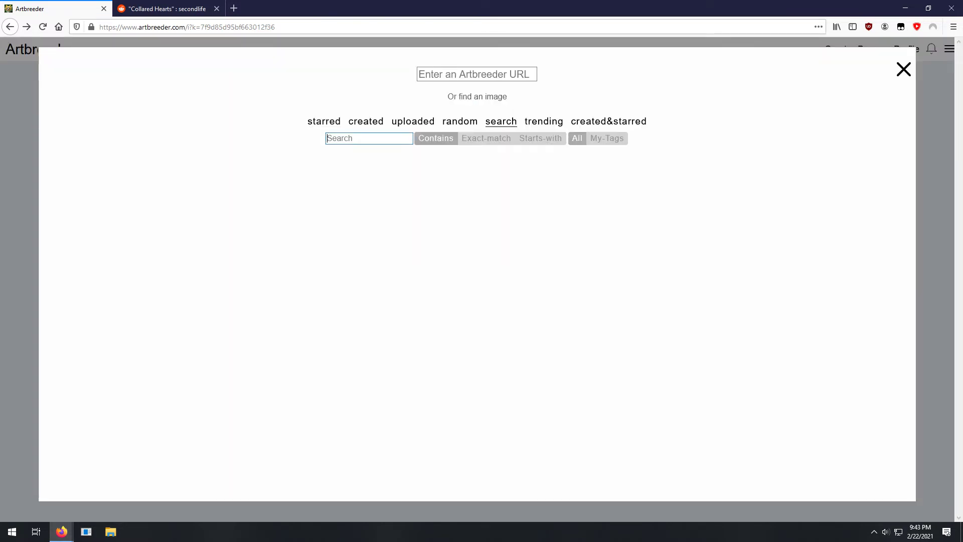
pyautogui.write('pink ')
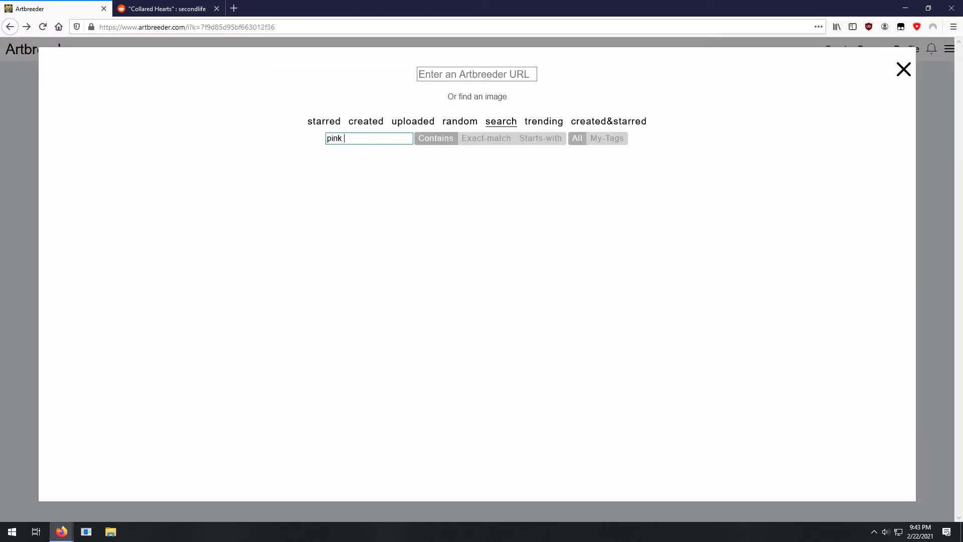
pyautogui.write('hair')
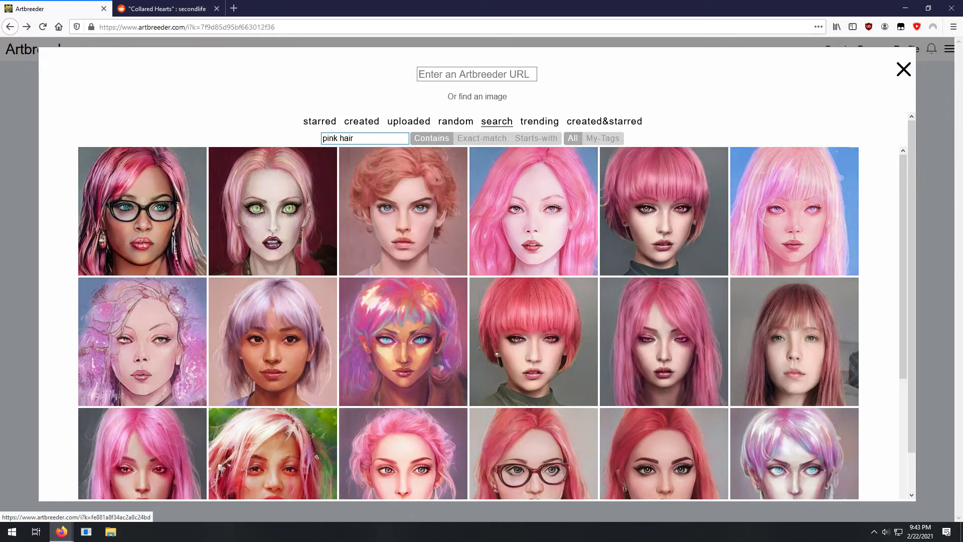
# - Browse the pink hair results and choose the realistic woman with pink bangs and a mauve top as the second parent
pyautogui.scroll(-3, 469, 322)
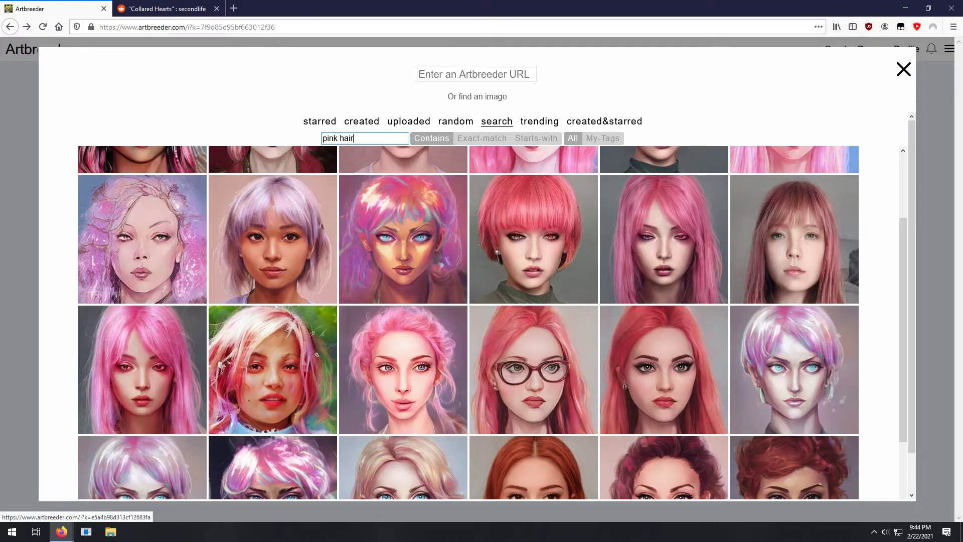
pyautogui.scroll(-6, 468, 322)
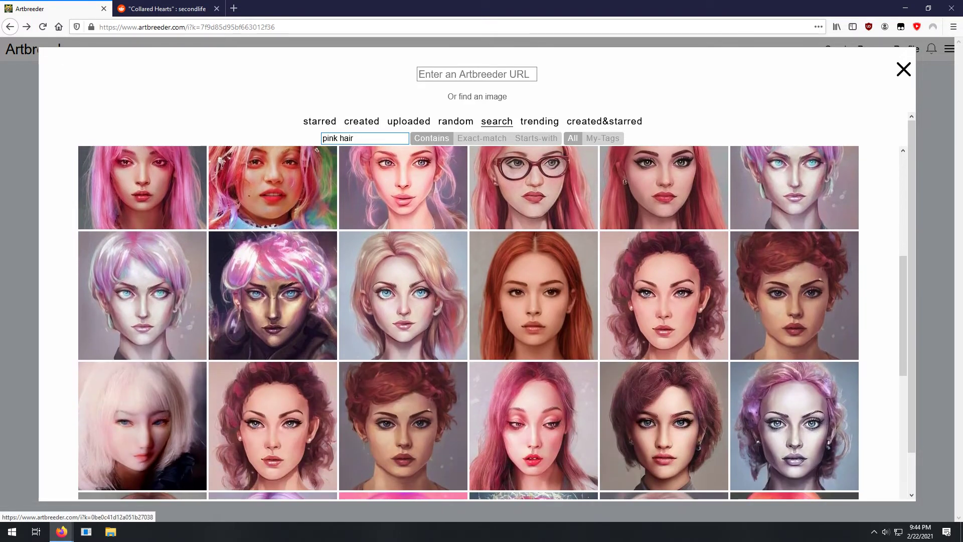
pyautogui.scroll(-3, 469, 322)
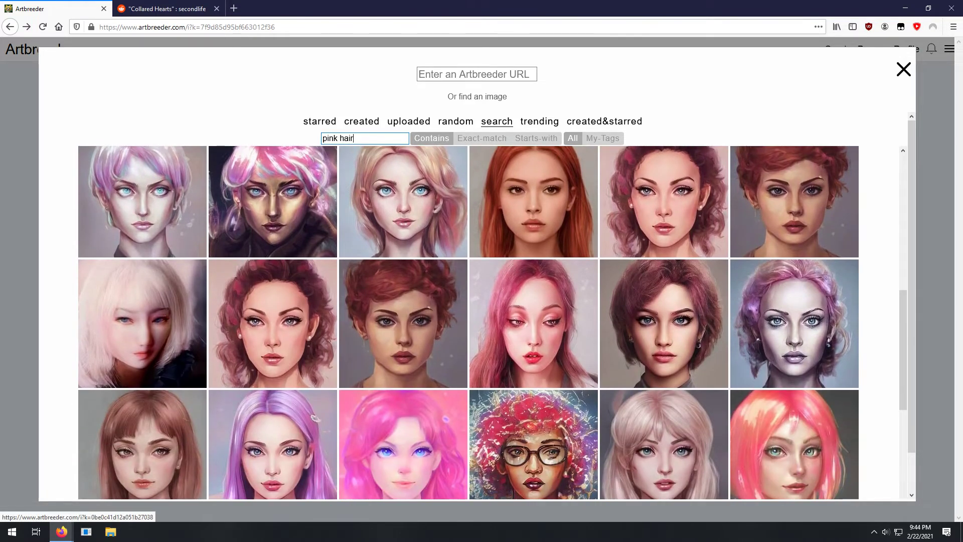
pyautogui.scroll(-9, 469, 322)
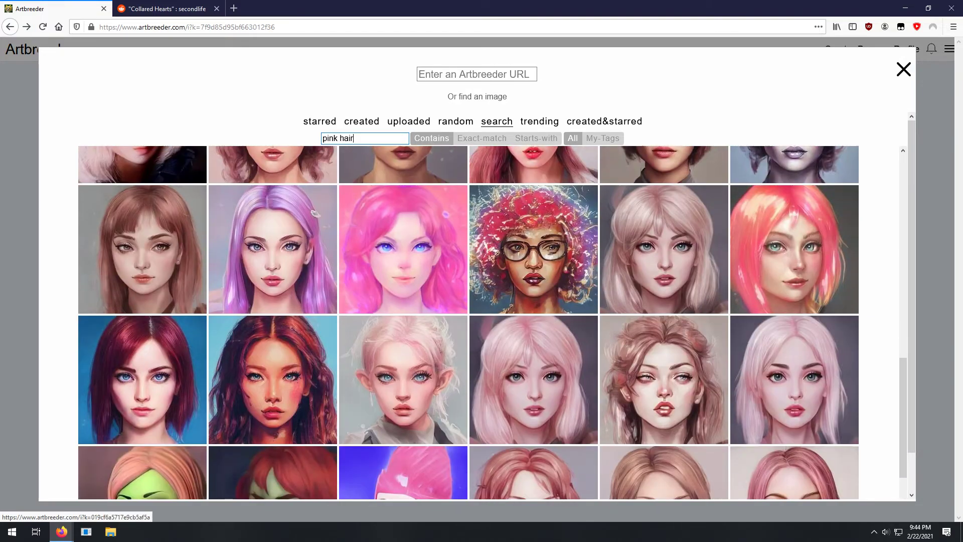
pyautogui.scroll(-14, 468, 322)
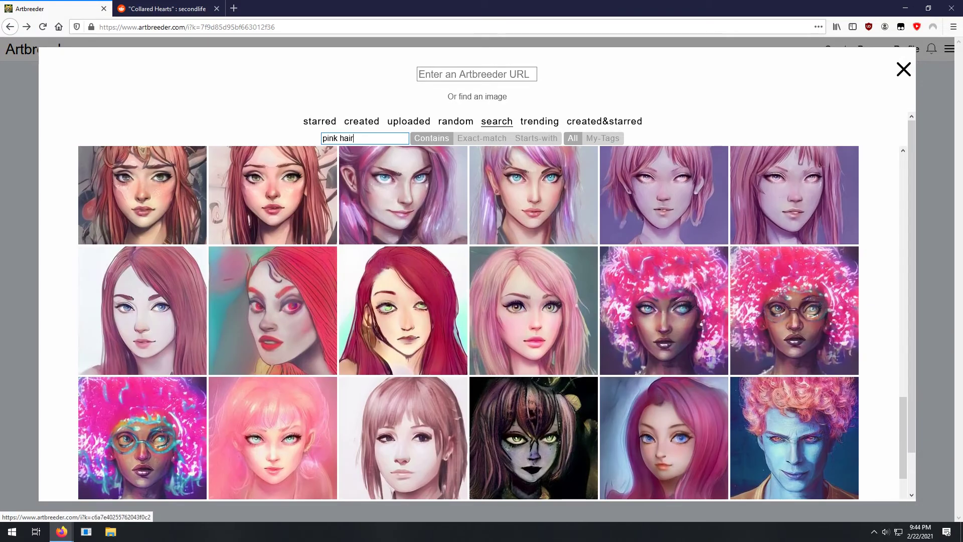
pyautogui.scroll(-14, 468, 322)
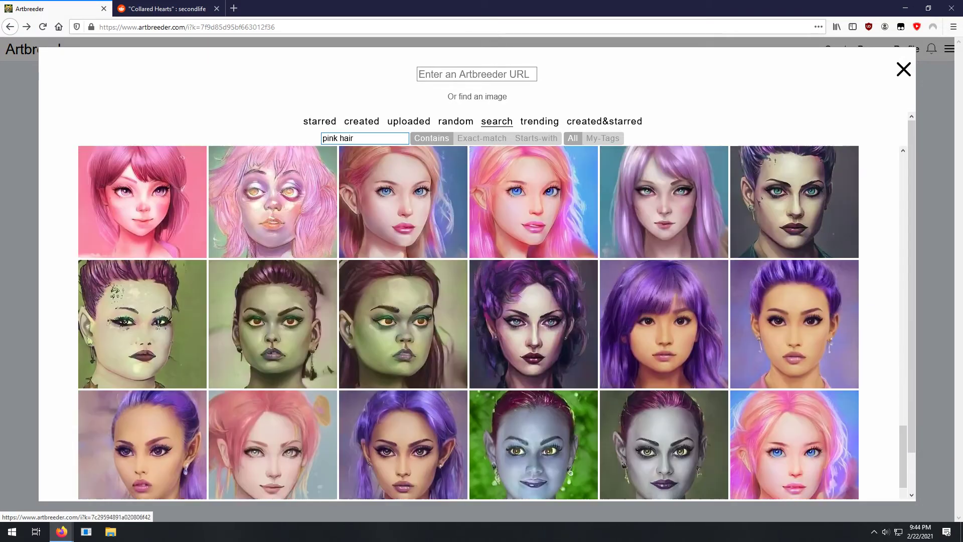
pyautogui.scroll(-12, 469, 322)
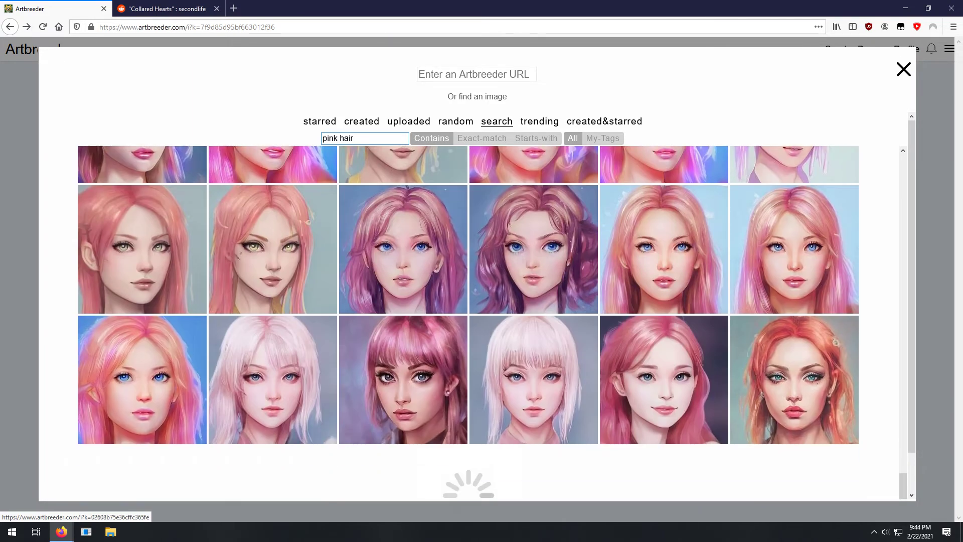
pyautogui.scroll(-10, 469, 322)
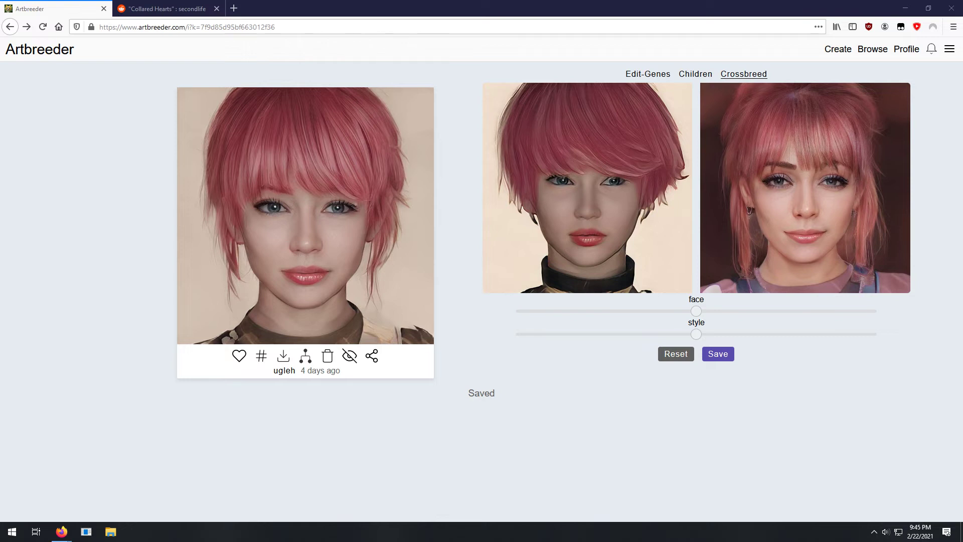
# - Shift the crossbreed's face mix fully to the avatar portrait and its style mix almost fully to the second parent
pyautogui.moveTo(697, 311); pyautogui.dragTo(521, 311)
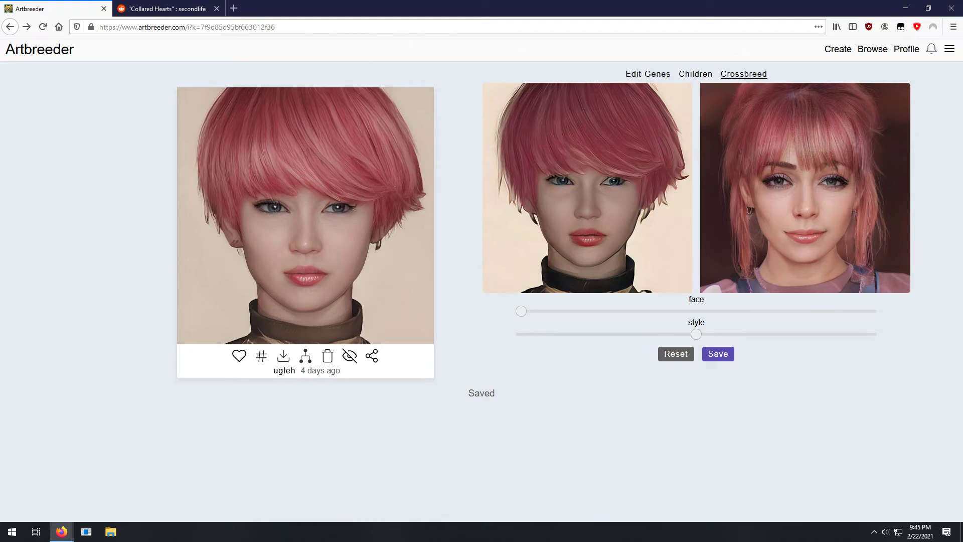
pyautogui.moveTo(696, 334); pyautogui.dragTo(775, 334)
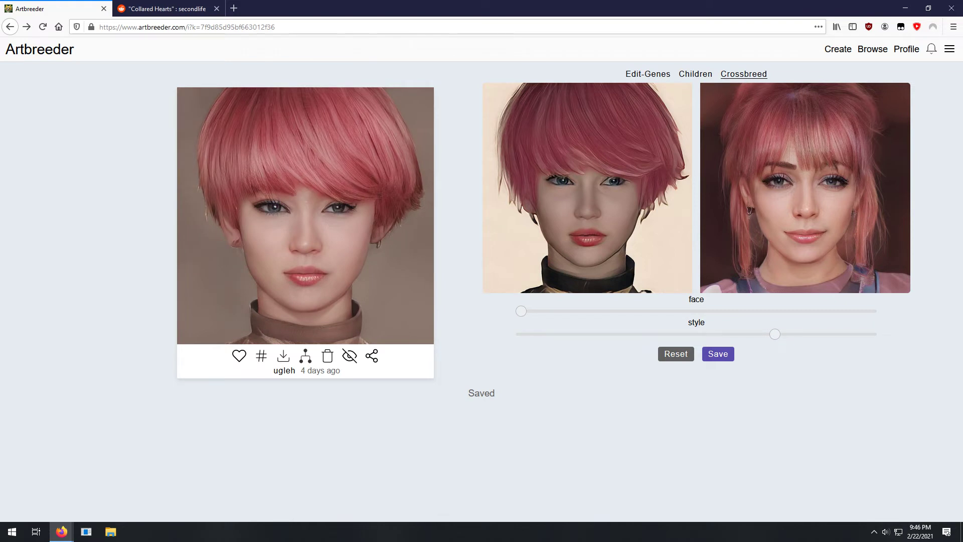
pyautogui.moveTo(774, 334); pyautogui.dragTo(859, 334)
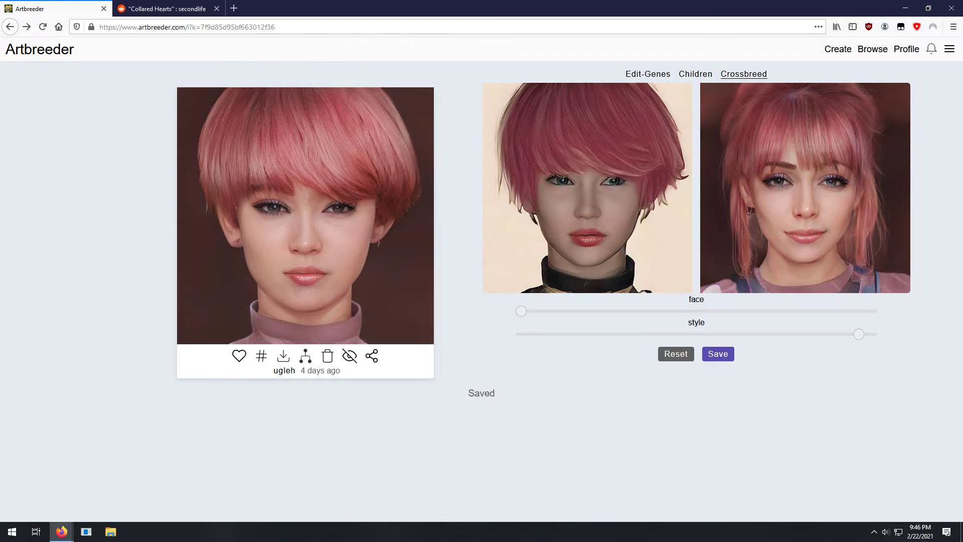
pyautogui.moveTo(859, 334); pyautogui.dragTo(872, 334)
# - Compare the crossbreed with the original "Collared Hearts" image on Reddit, then reduce the style mix to about two-thirds toward the second parent and save it
pyautogui.click(166, 9)
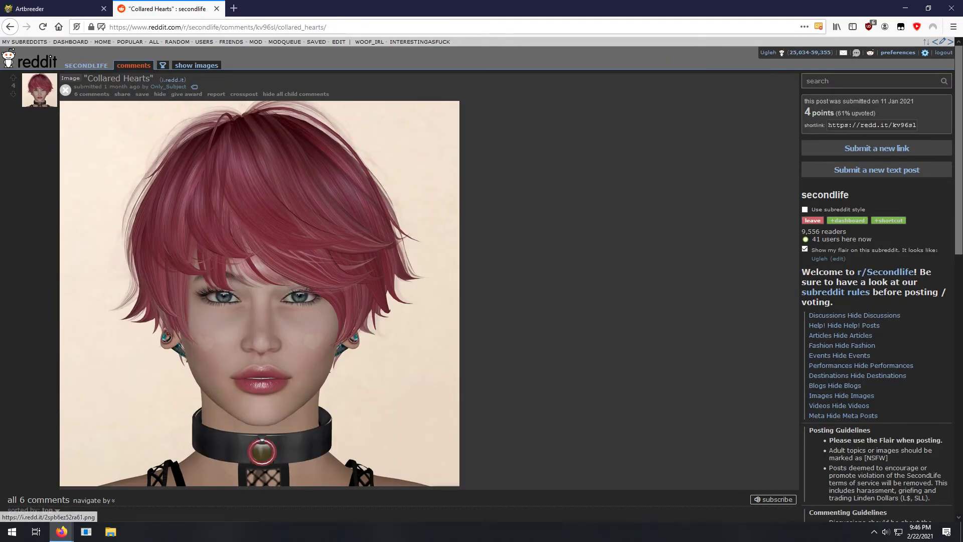
pyautogui.click(55, 9)
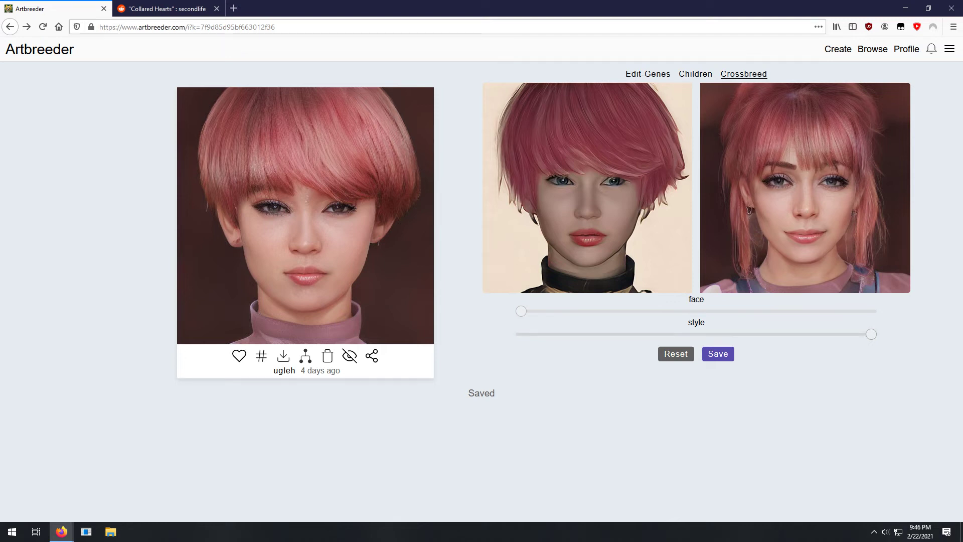
pyautogui.moveTo(871, 334); pyautogui.dragTo(754, 334)
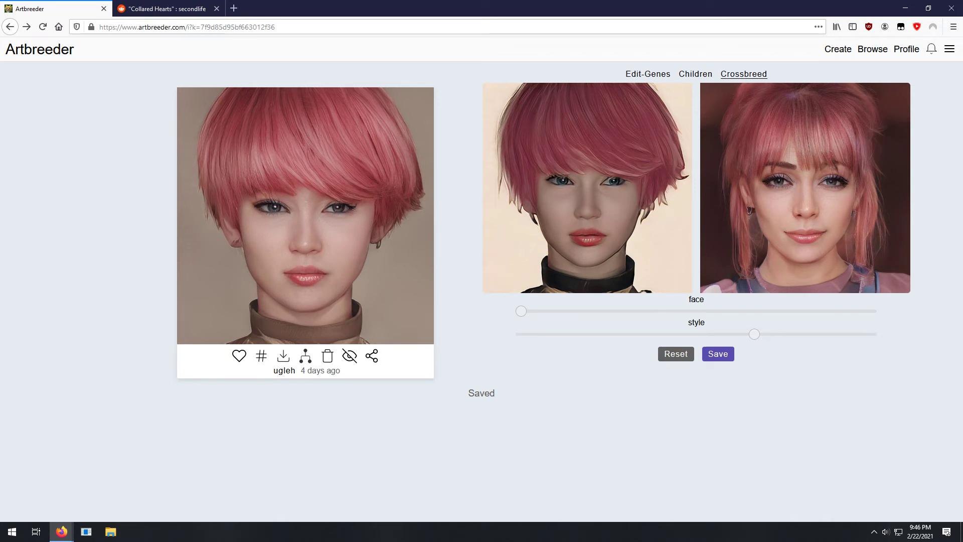
pyautogui.scroll(-1, 566, 283)
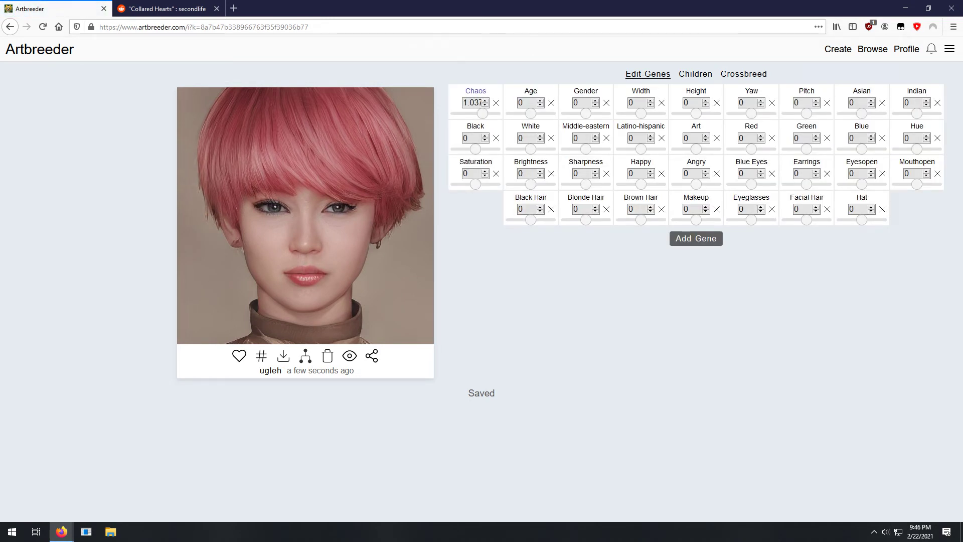
# - Try the Art gene at -2 on the saved crossbred portrait, then reset its genes
pyautogui.moveTo(696, 149); pyautogui.dragTo(677, 149)
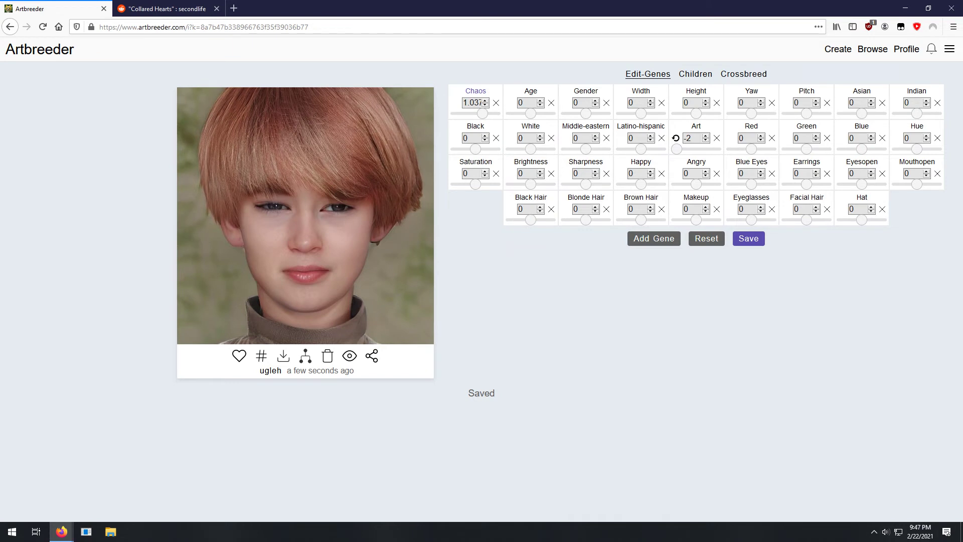
pyautogui.click(706, 238)
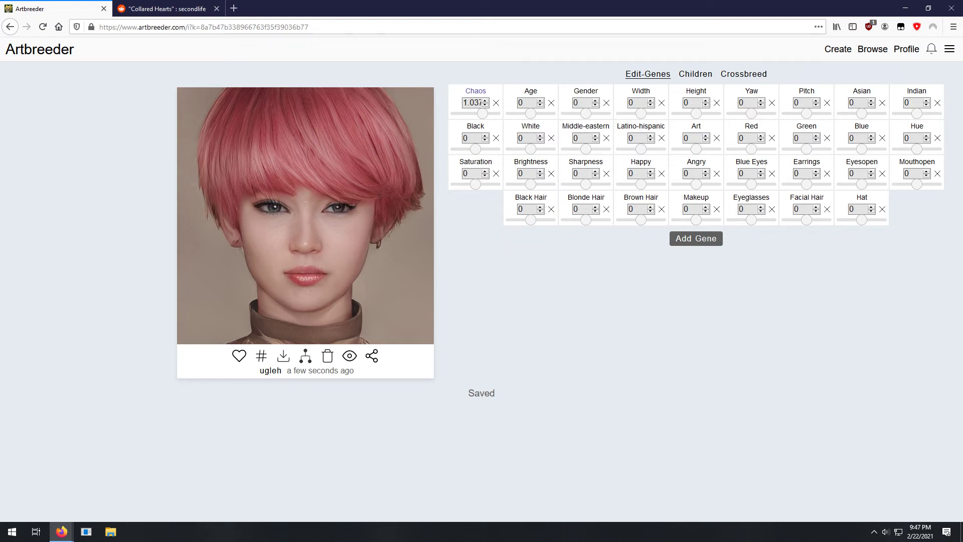
# - Start another crossbreed from the saved portrait and search for a partner image with "female"
pyautogui.click(696, 73)
pyautogui.click(743, 74)
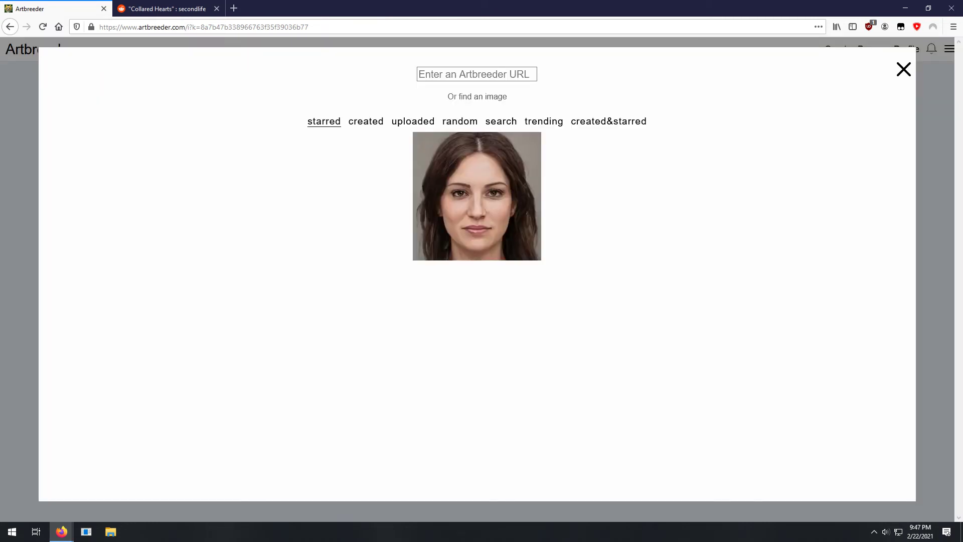
pyautogui.click(501, 121)
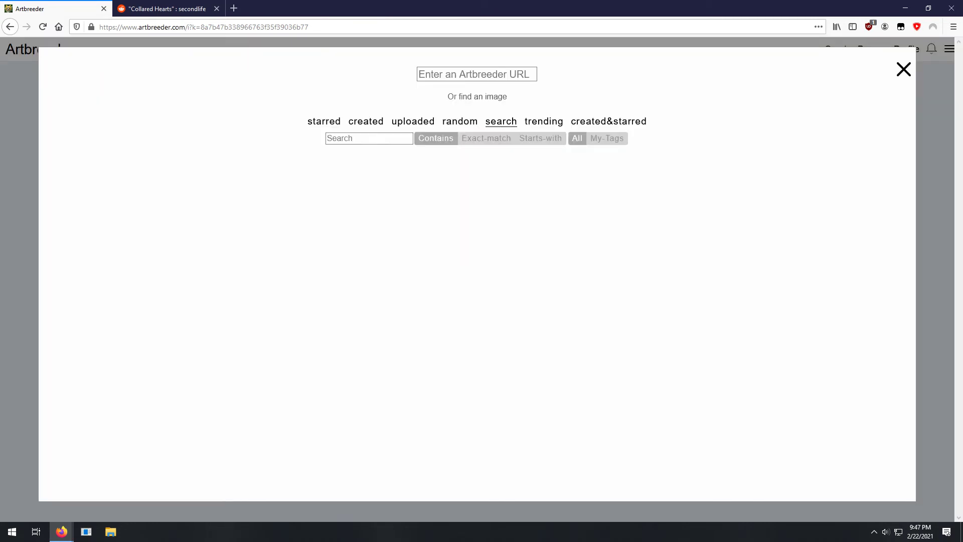
pyautogui.click(369, 138)
pyautogui.write('female')
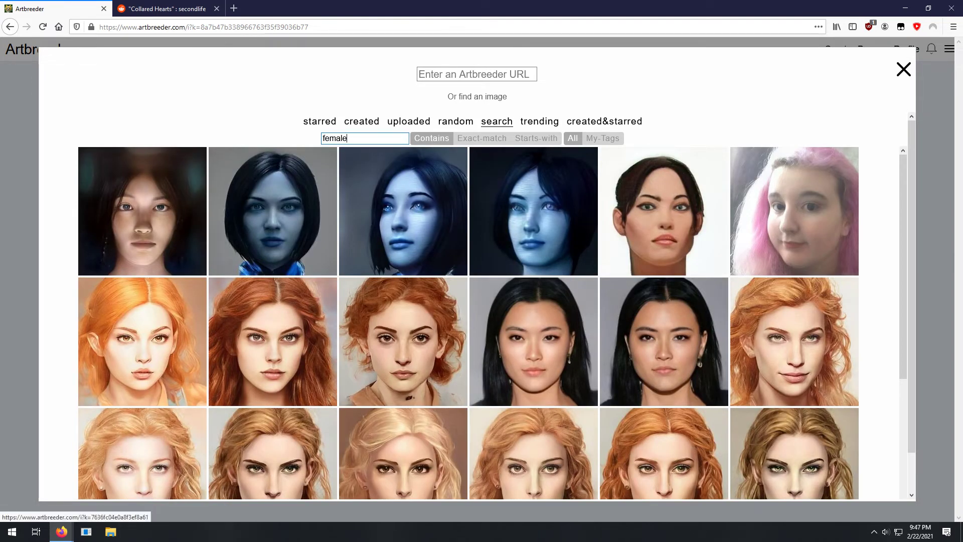
# - Look through the "female" search results for a realistic portrait to use as the crossbreed partner
pyautogui.scroll(-4, 468, 321)
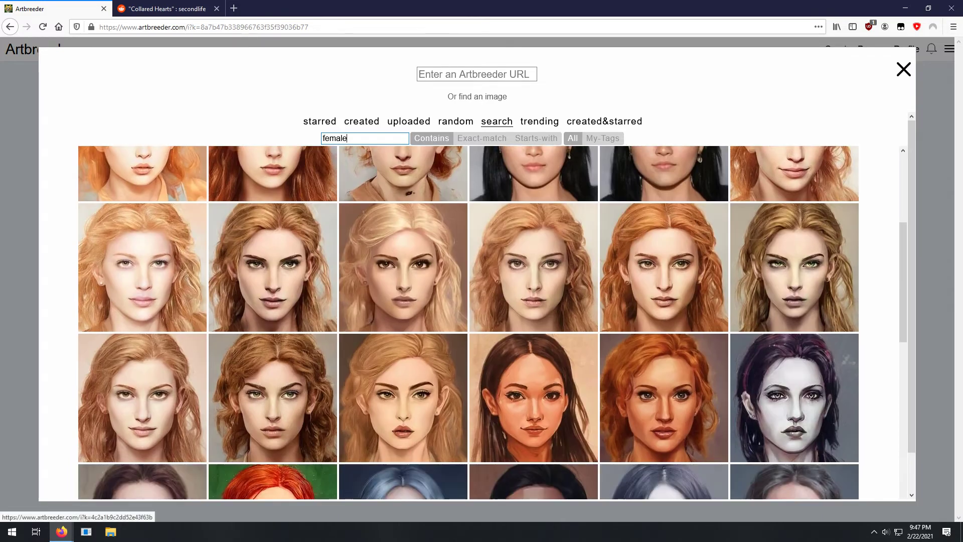
pyautogui.scroll(-7, 468, 321)
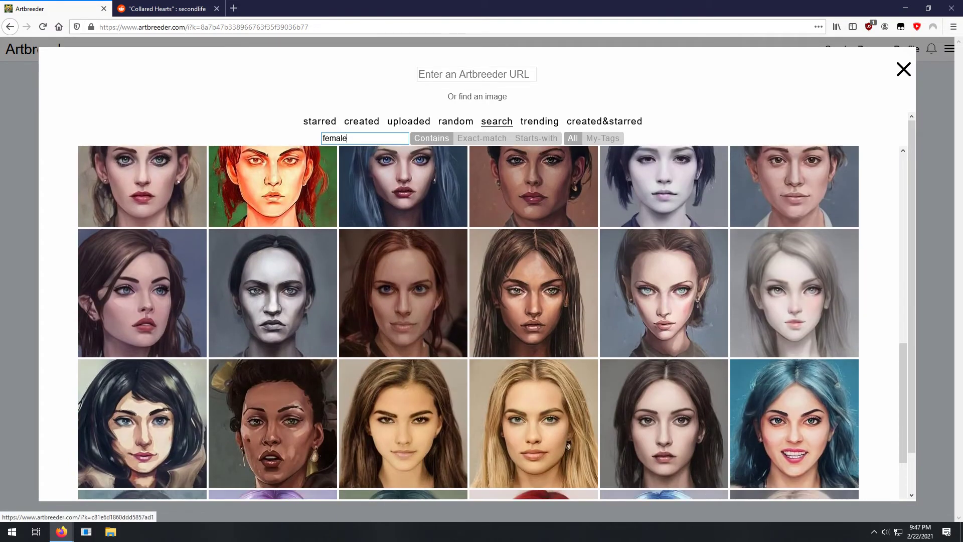
pyautogui.scroll(-8, 469, 321)
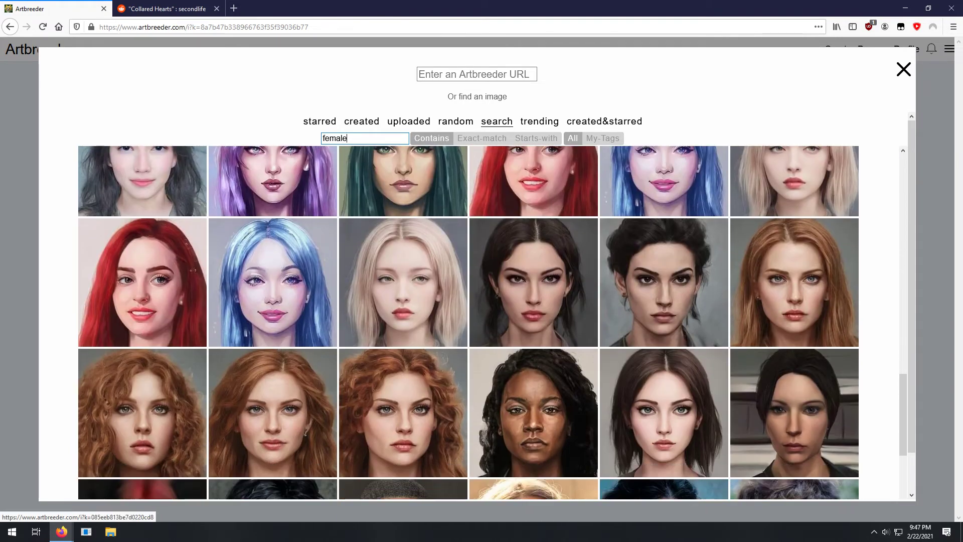
pyautogui.scroll(-3, 469, 321)
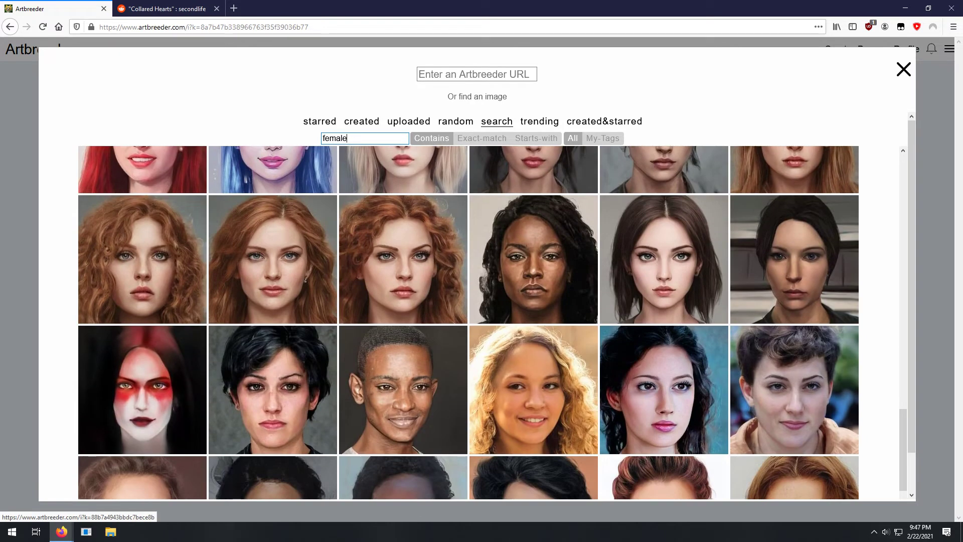
pyautogui.scroll(-3, 469, 321)
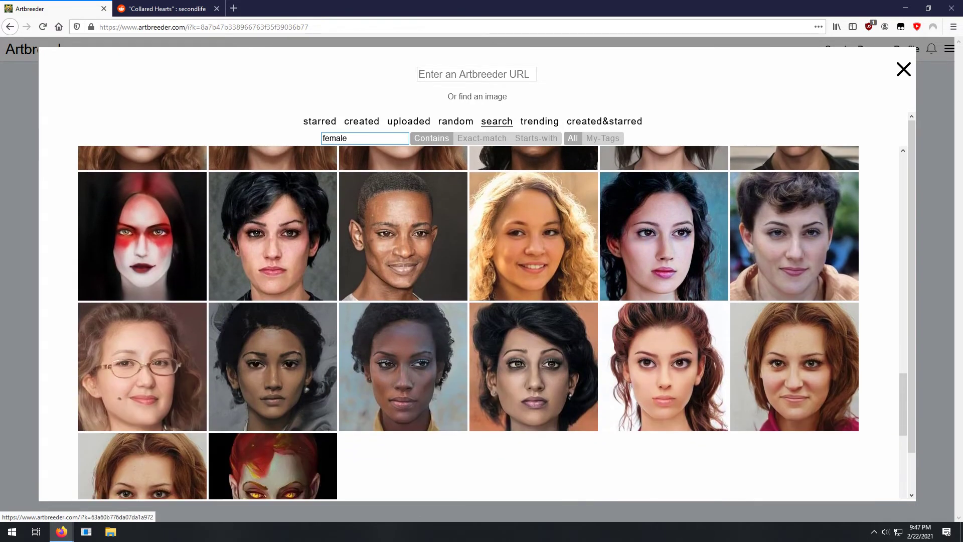
pyautogui.scroll(-2, 469, 321)
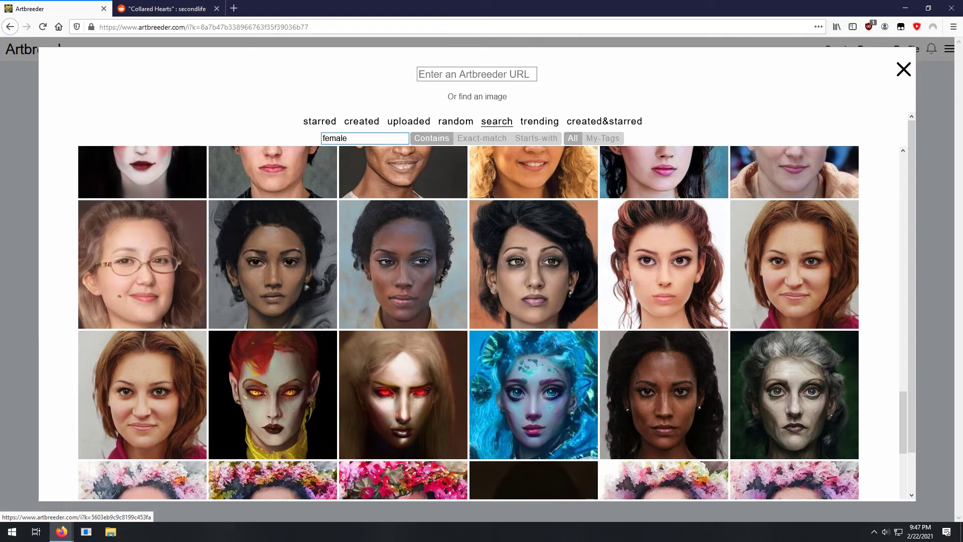
pyautogui.scroll(-7, 468, 321)
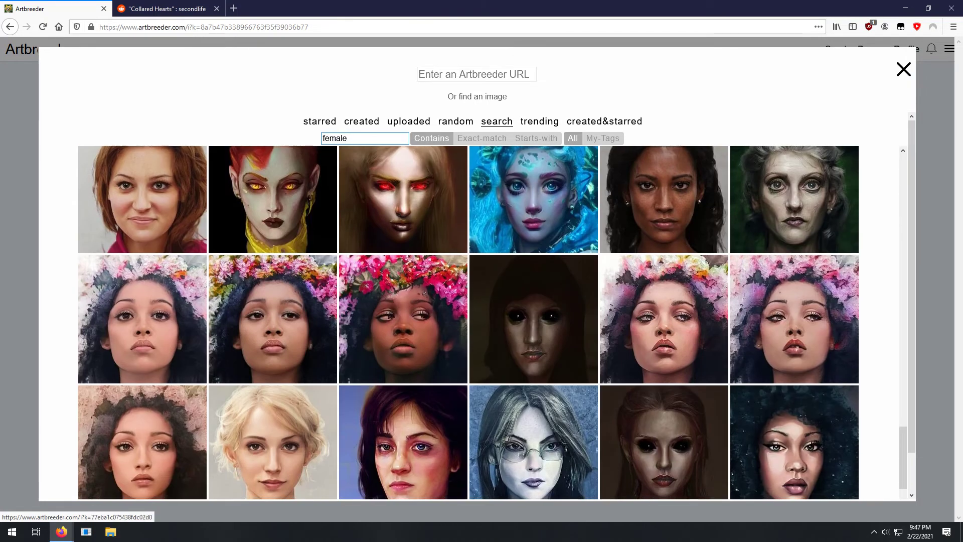
pyautogui.scroll(-9, 468, 321)
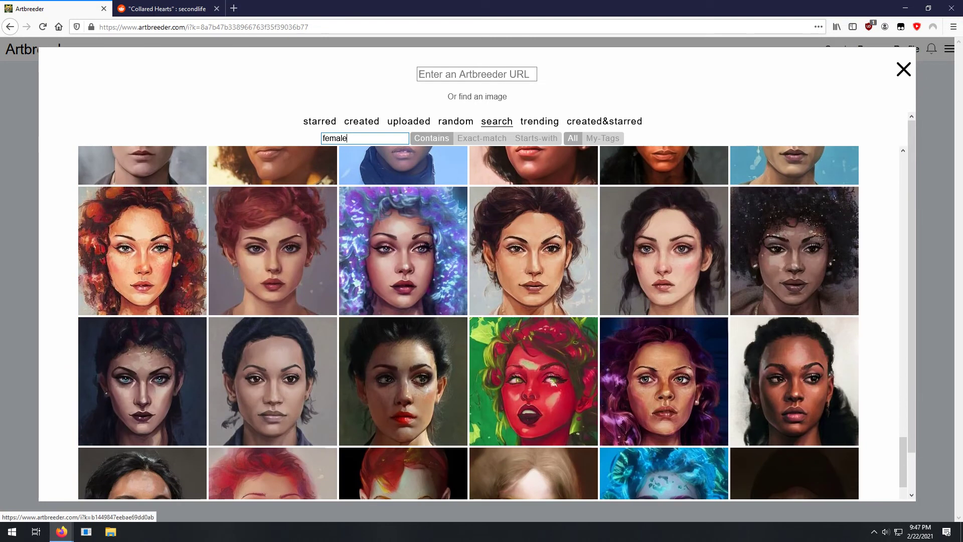
pyautogui.scroll(-10, 469, 321)
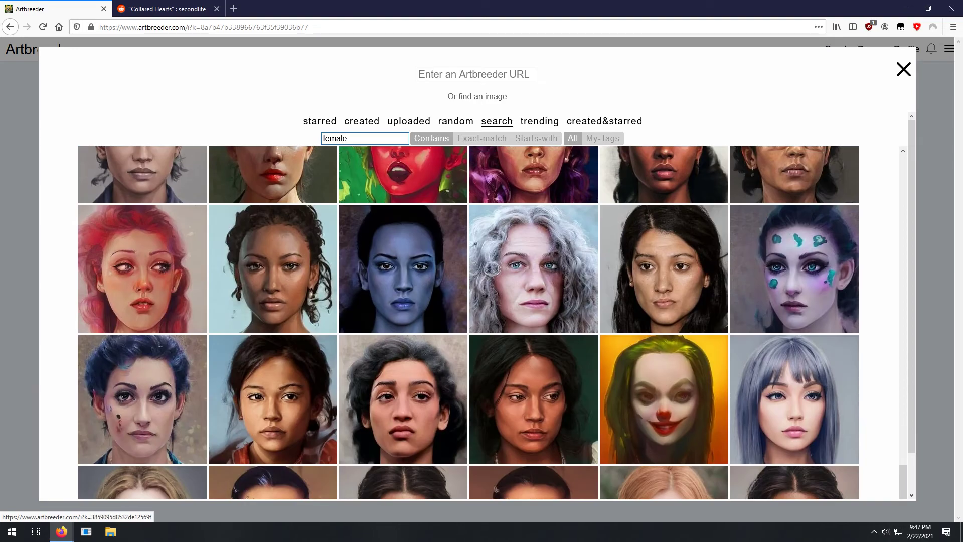
pyautogui.scroll(2, 468, 321)
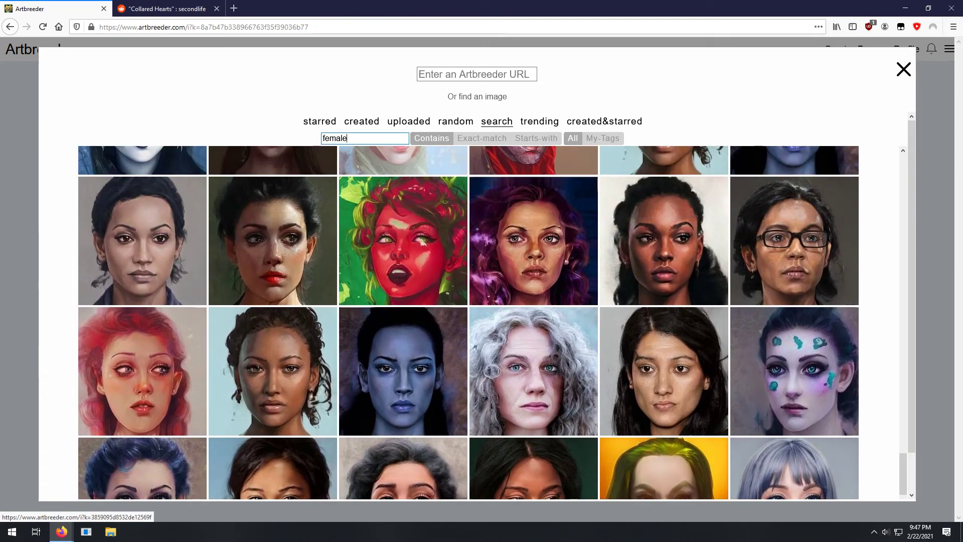
pyautogui.scroll(-9, 469, 321)
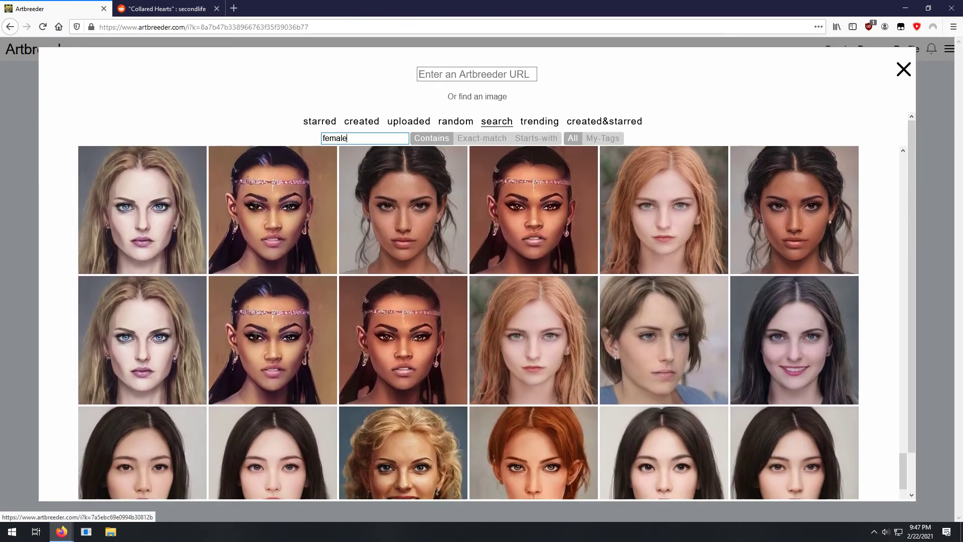
pyautogui.scroll(-2, 398, 314)
pyautogui.rightClick(398, 314)
# - Search the partner images for "portrait" and choose the pale woman with long dark hair as the second parent
pyautogui.doubleClick(335, 138)
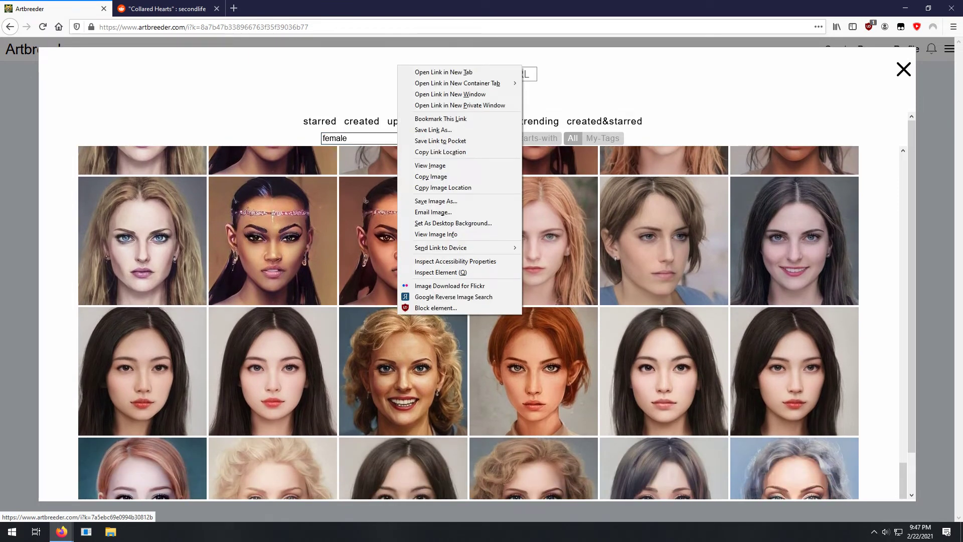
pyautogui.write('portrait')
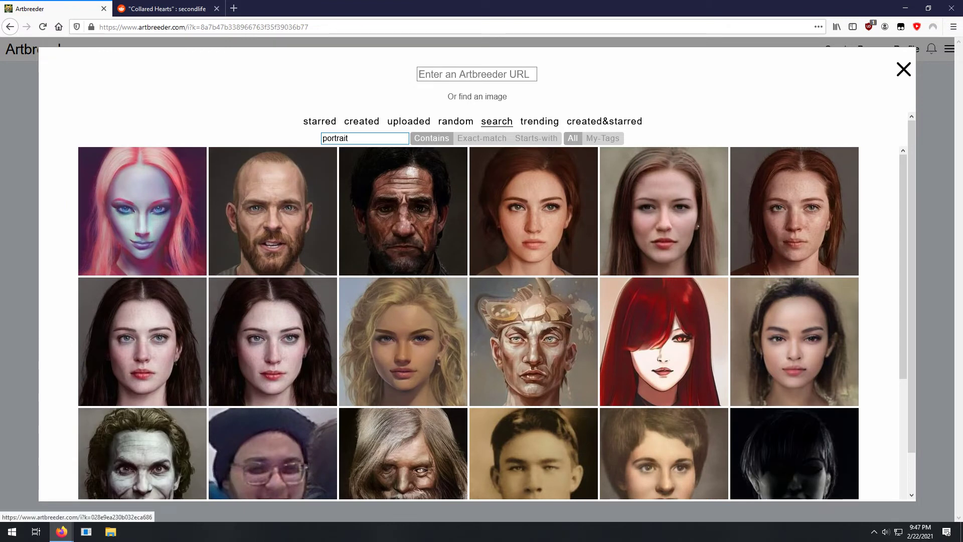
pyautogui.scroll(-3, 469, 321)
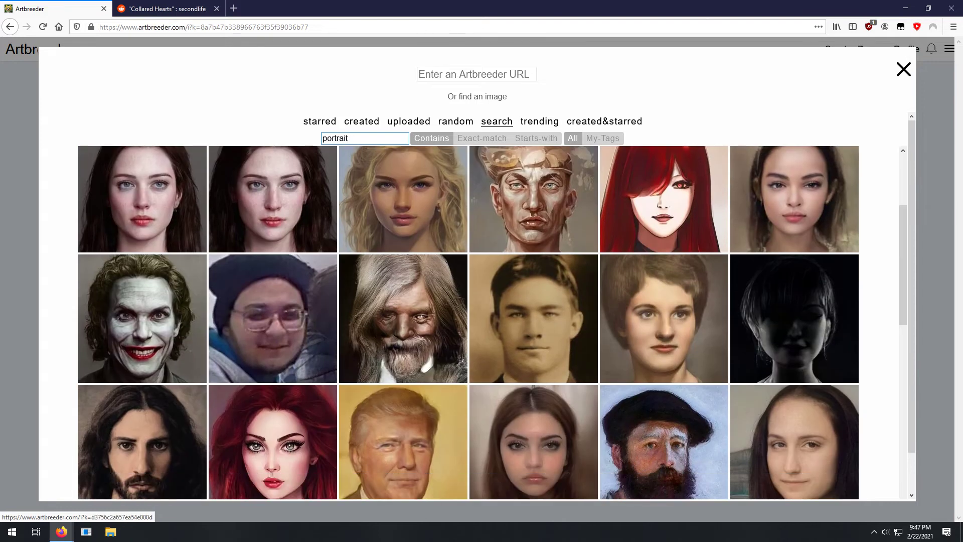
pyautogui.scroll(1, 142, 221)
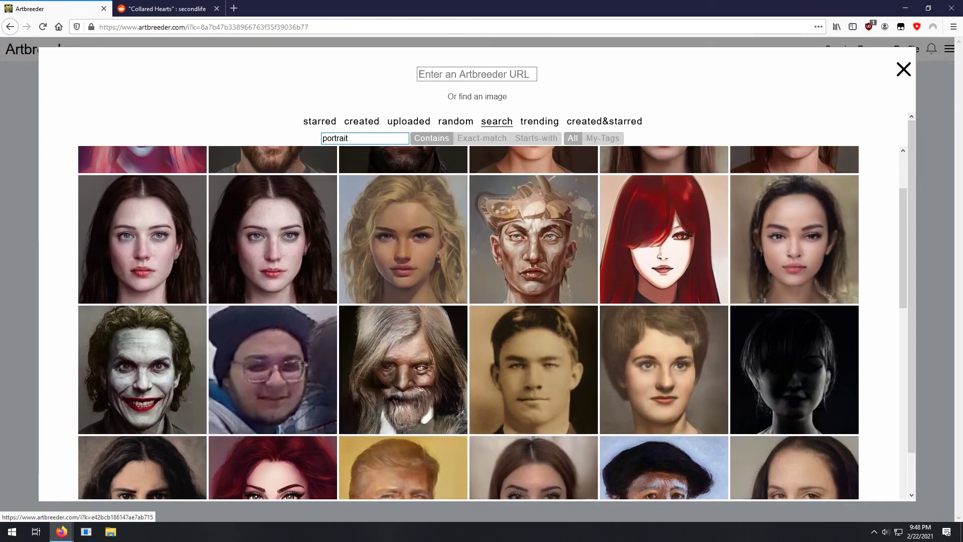
pyautogui.click(142, 220)
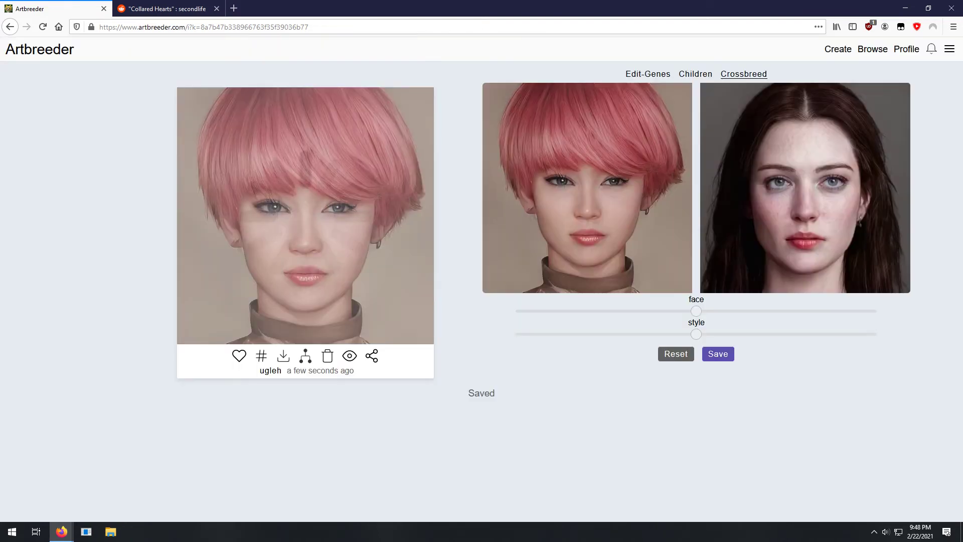
# - Try the face mix almost fully toward the pink-haired portrait with style mixes between about one-tenth and two-fifths, then reset the crossbreed
pyautogui.moveTo(696, 311); pyautogui.dragTo(521, 311)
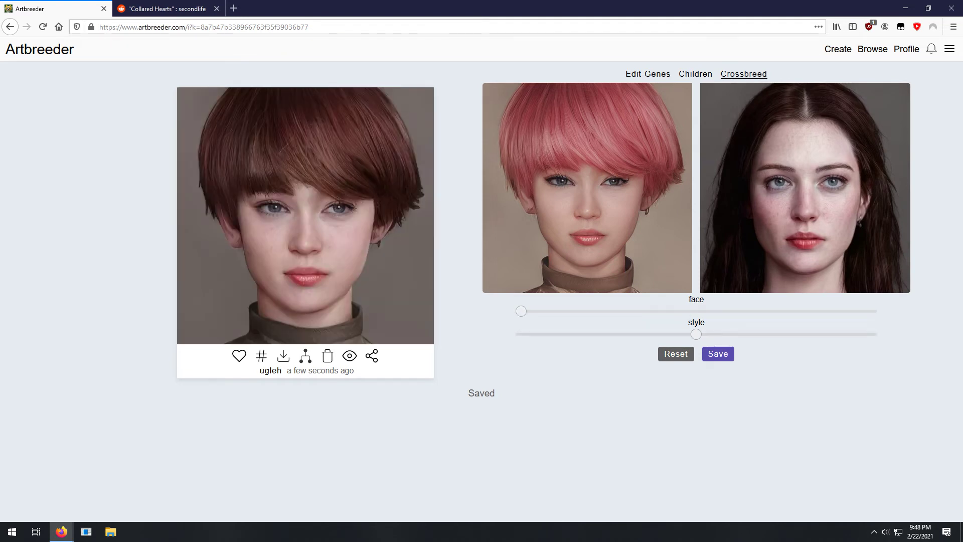
pyautogui.moveTo(695, 334)
pyautogui.mouseDown()
pyautogui.moveTo(520, 334)
pyautogui.moveTo(558, 334)
pyautogui.mouseUp()
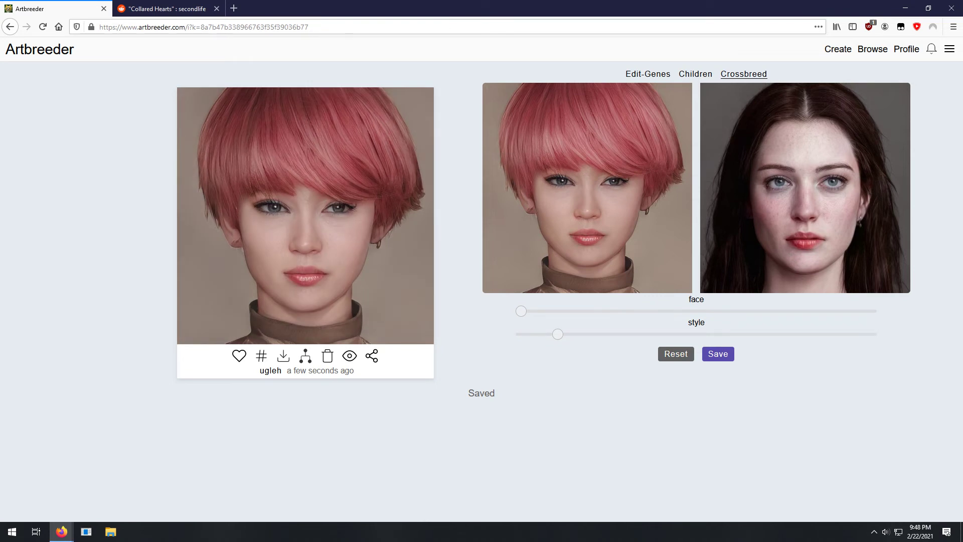
pyautogui.moveTo(558, 334); pyautogui.dragTo(651, 334)
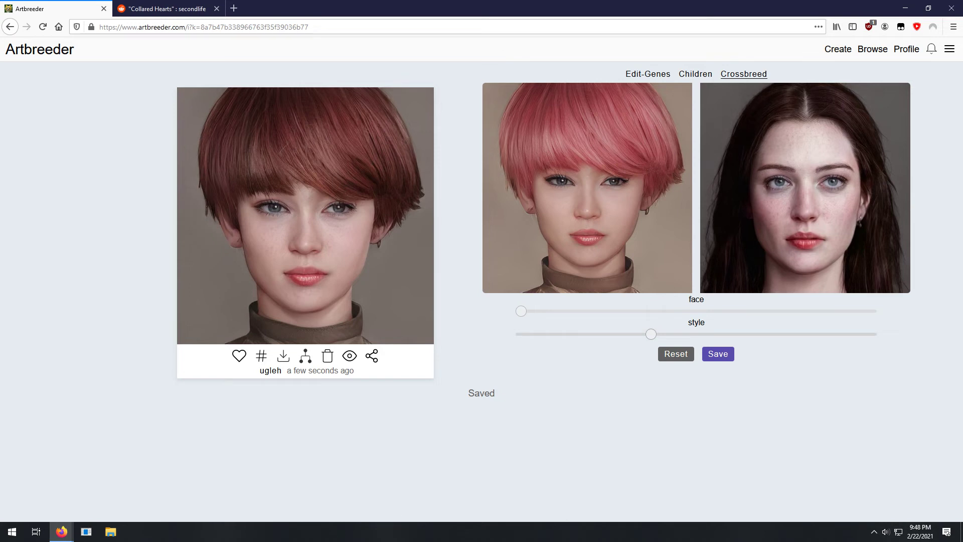
pyautogui.moveTo(651, 334); pyautogui.dragTo(640, 334)
pyautogui.click(676, 354)
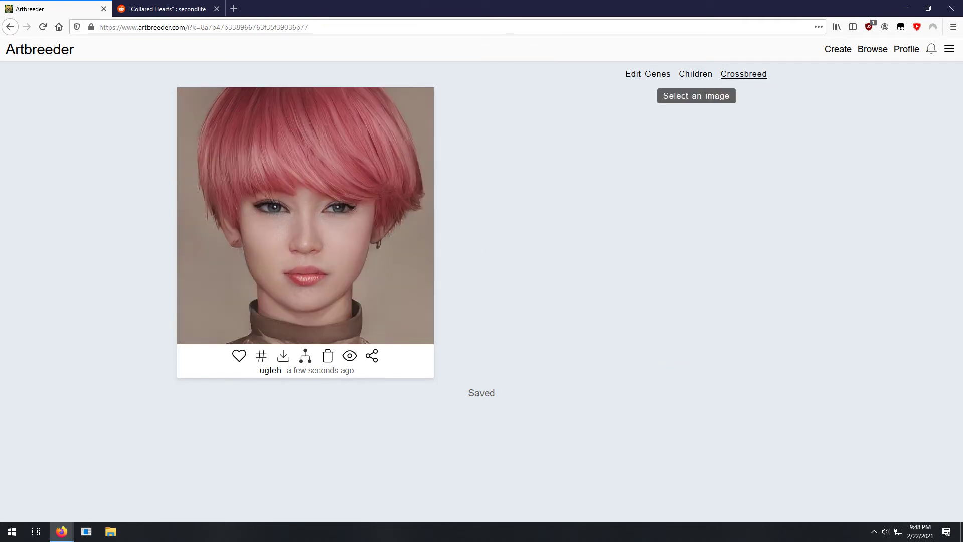
# - Reopen the partner image selection and look through the "portrait" results for another suitable face
pyautogui.click(696, 96)
pyautogui.scroll(1, 468, 321)
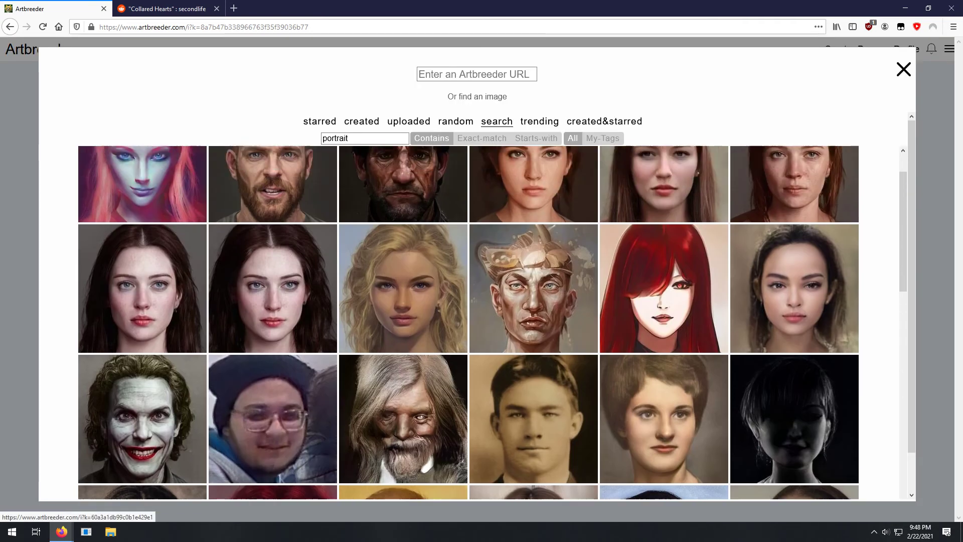
pyautogui.scroll(-6, 469, 321)
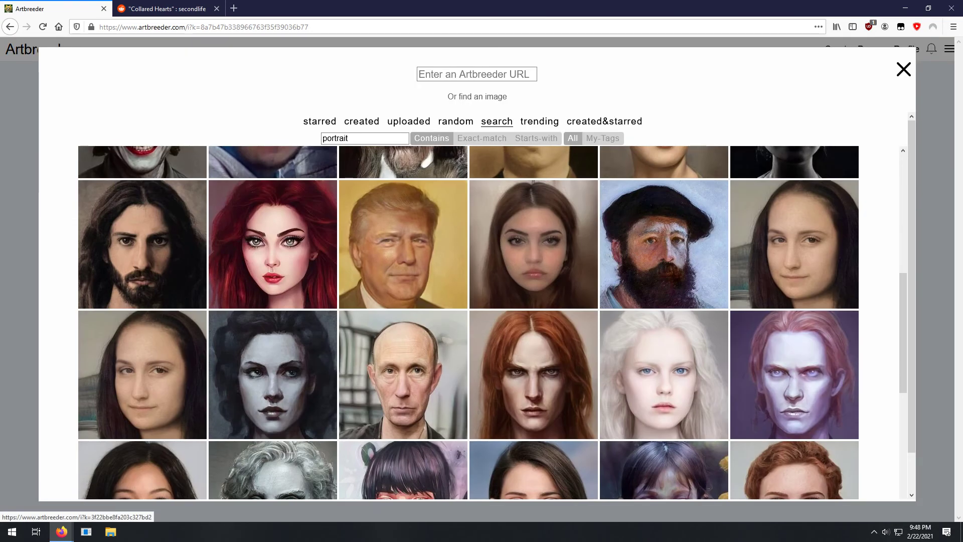
pyautogui.rightClick(287, 372)
pyautogui.press('Escape')
pyautogui.scroll(-6, 468, 321)
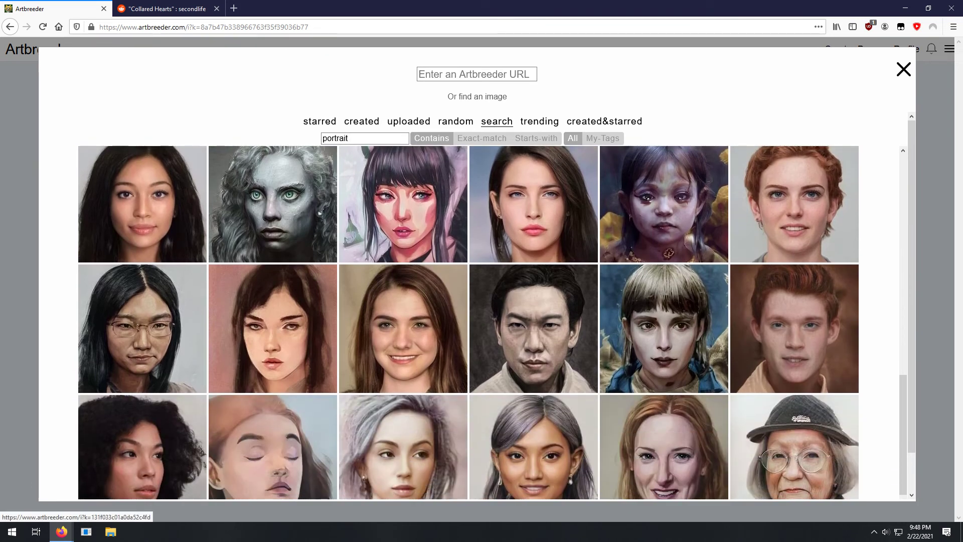
pyautogui.scroll(-4, 469, 321)
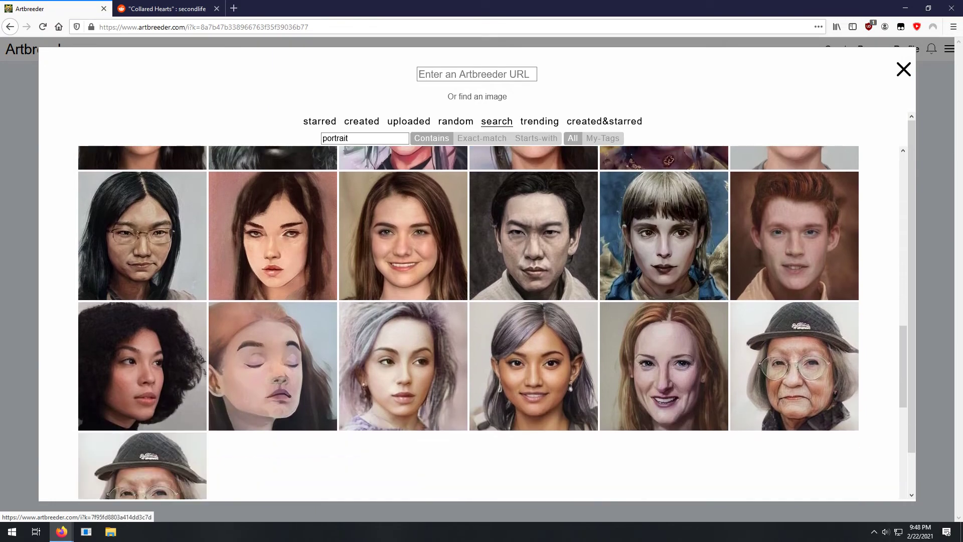
pyautogui.scroll(-12, 468, 321)
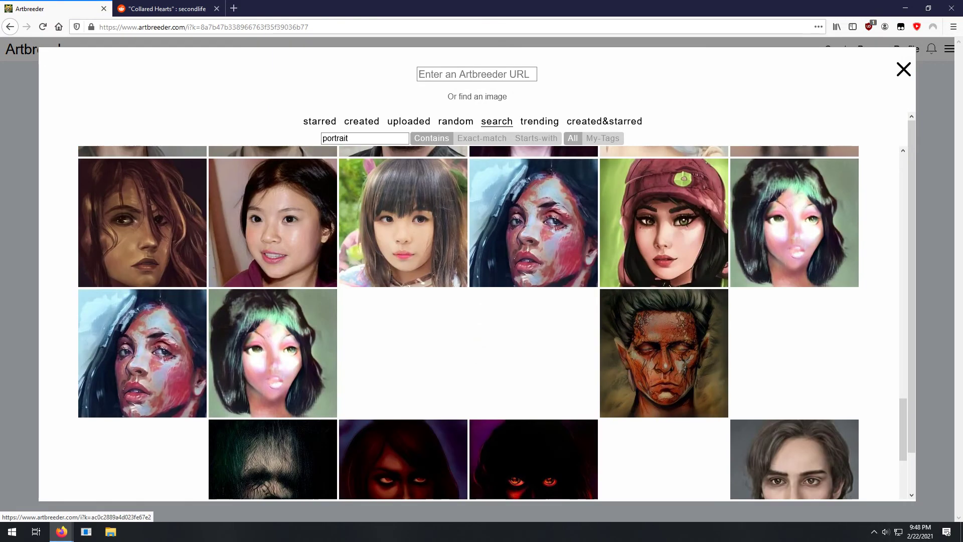
pyautogui.scroll(-10, 468, 321)
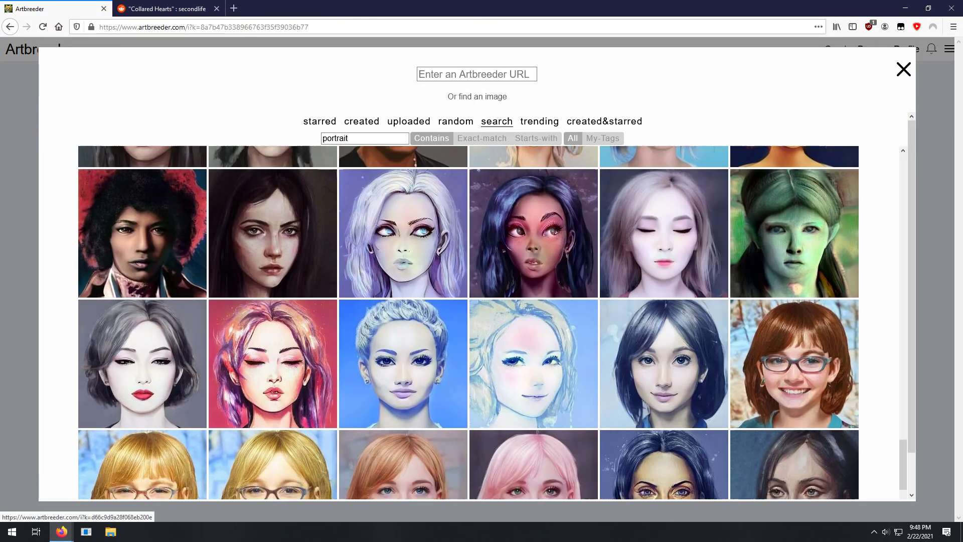
pyautogui.scroll(-10, 468, 321)
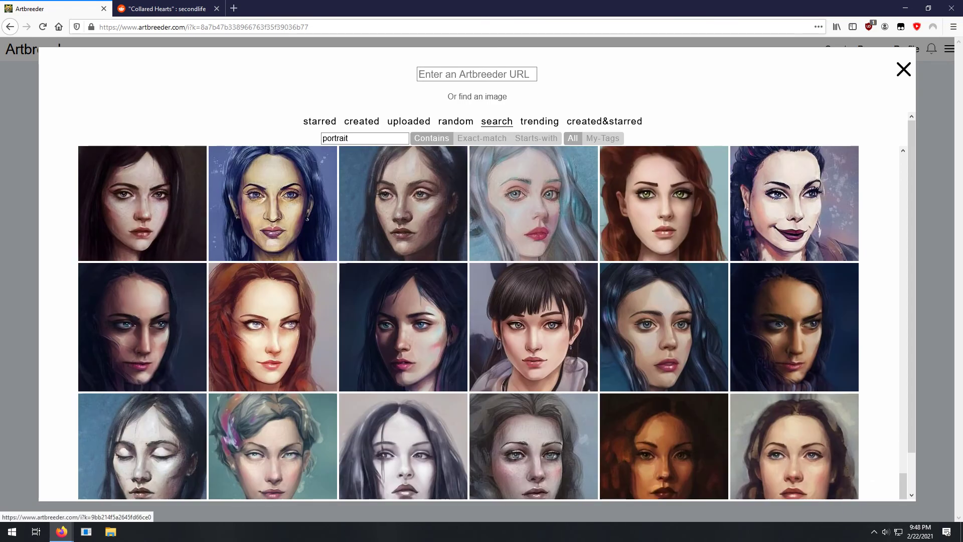
# - Search the partner images for "pink" and choose the smiling woman with long pink hair as the second parent
pyautogui.scroll(-10, 468, 321)
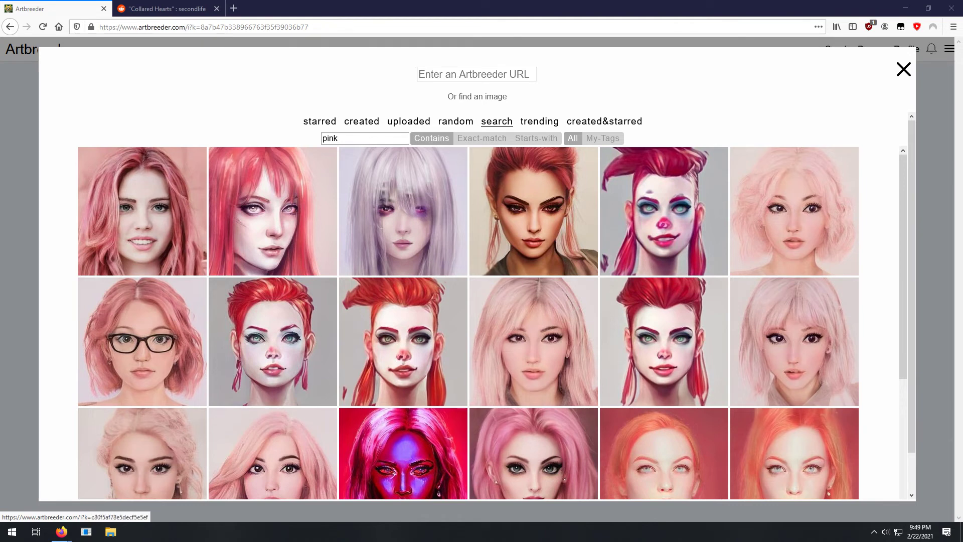
pyautogui.scroll(-2, 469, 321)
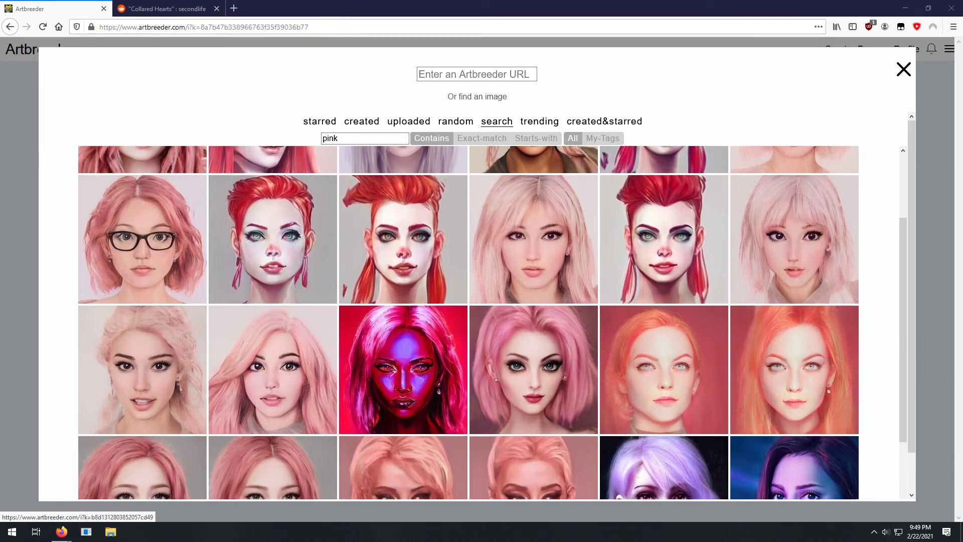
pyautogui.scroll(-2, 468, 321)
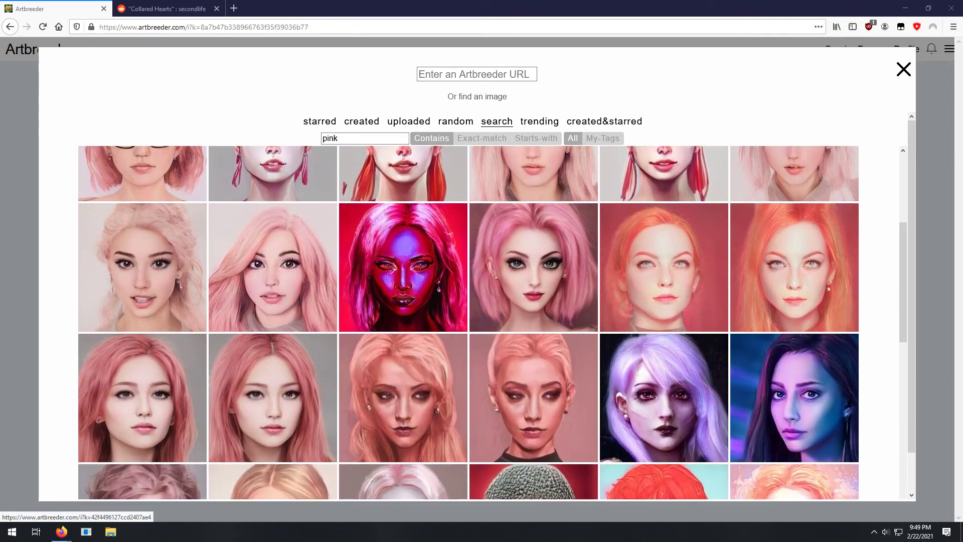
pyautogui.scroll(-5, 468, 321)
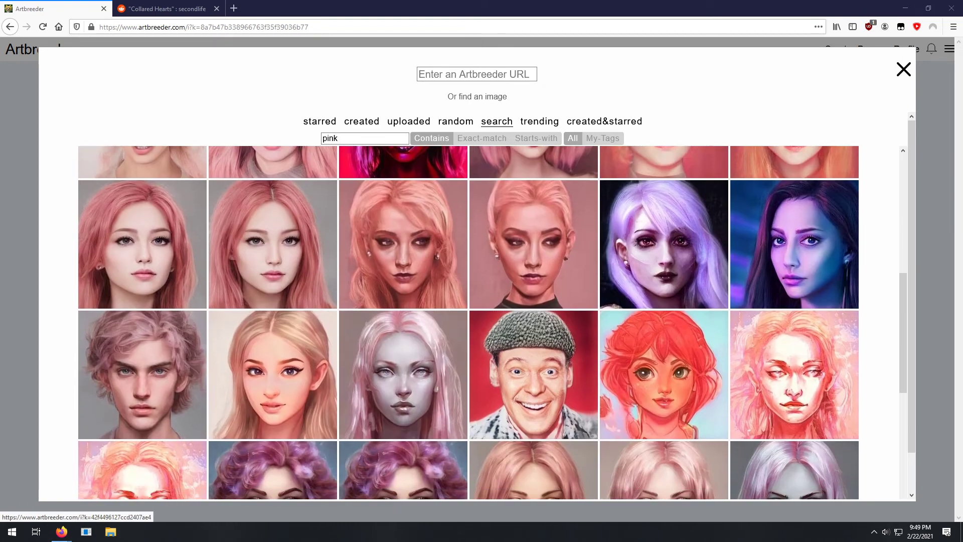
pyautogui.scroll(10, 469, 321)
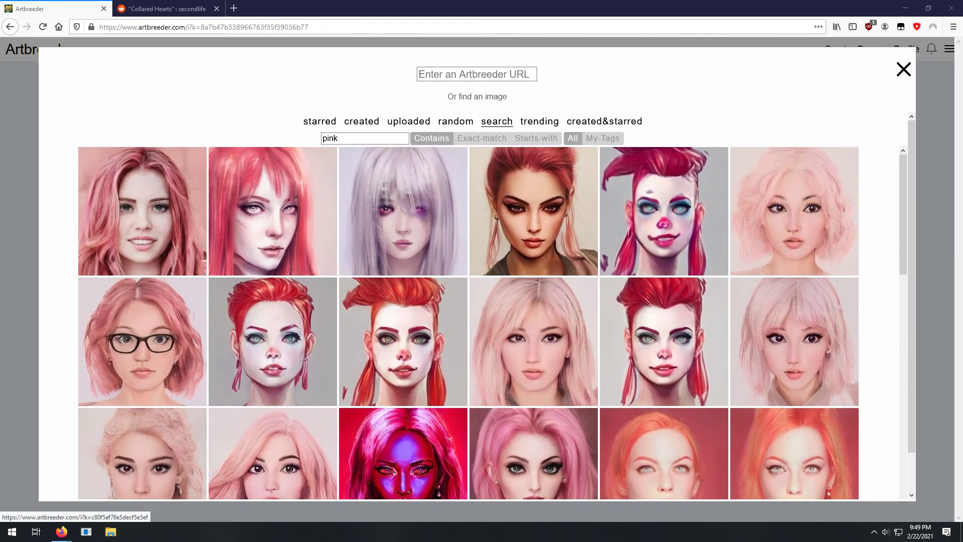
pyautogui.click(143, 211)
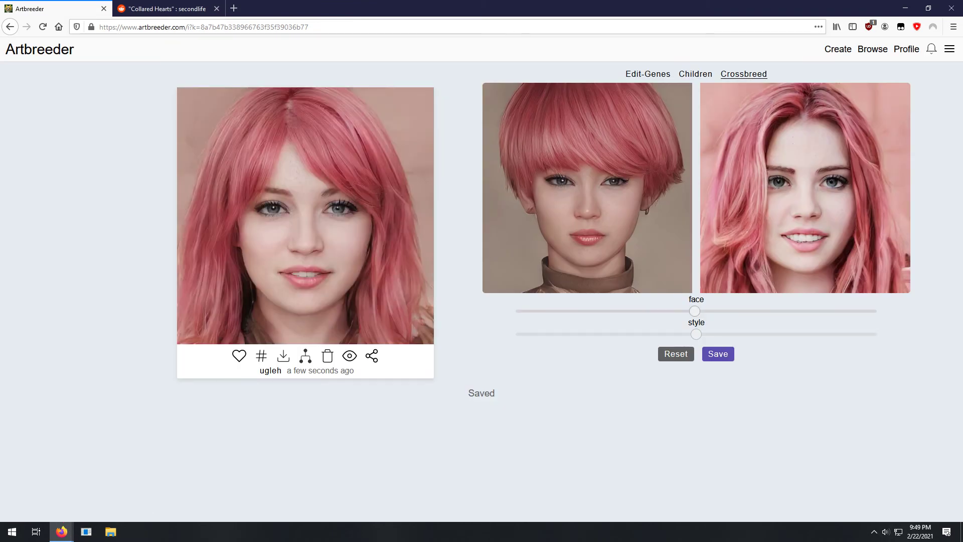
# - Shift the face mix almost fully toward the short-haired avatar portrait and the style mix slightly from the middle toward it
pyautogui.moveTo(696, 311); pyautogui.dragTo(521, 311)
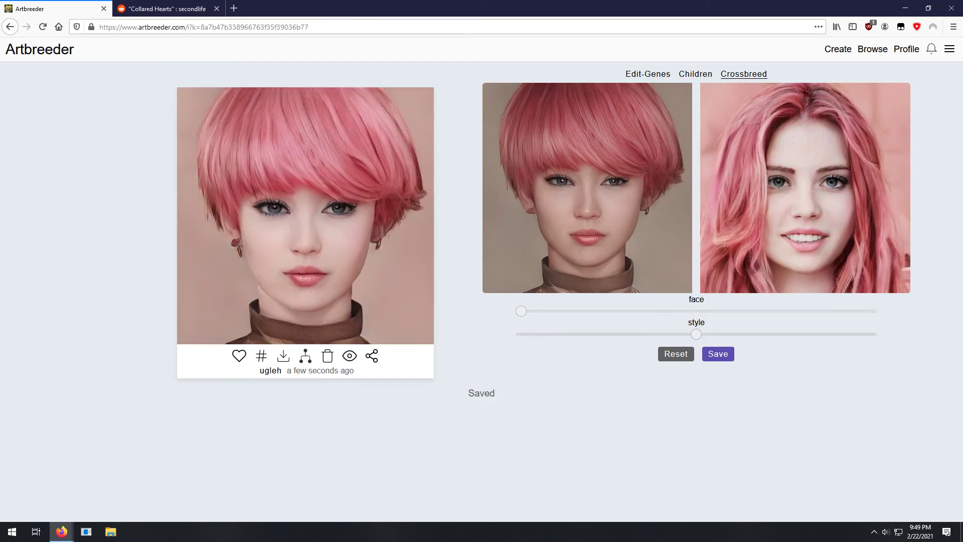
pyautogui.moveTo(695, 334); pyautogui.dragTo(674, 334)
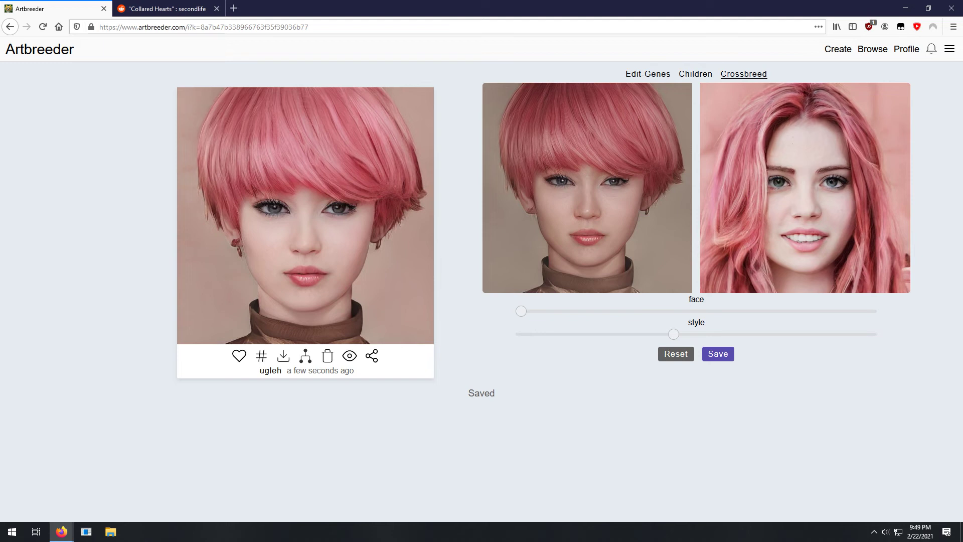
# - Compare a style mix closer to the short-haired portrait, return it to just off the middle, and save and open the crossbreed
pyautogui.moveTo(673, 334); pyautogui.dragTo(636, 334)
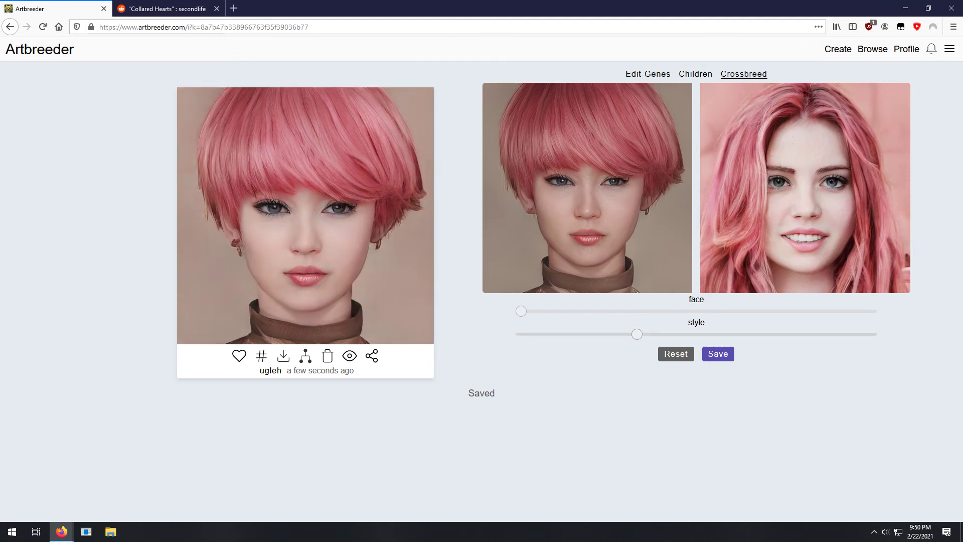
pyautogui.moveTo(637, 334); pyautogui.dragTo(674, 334)
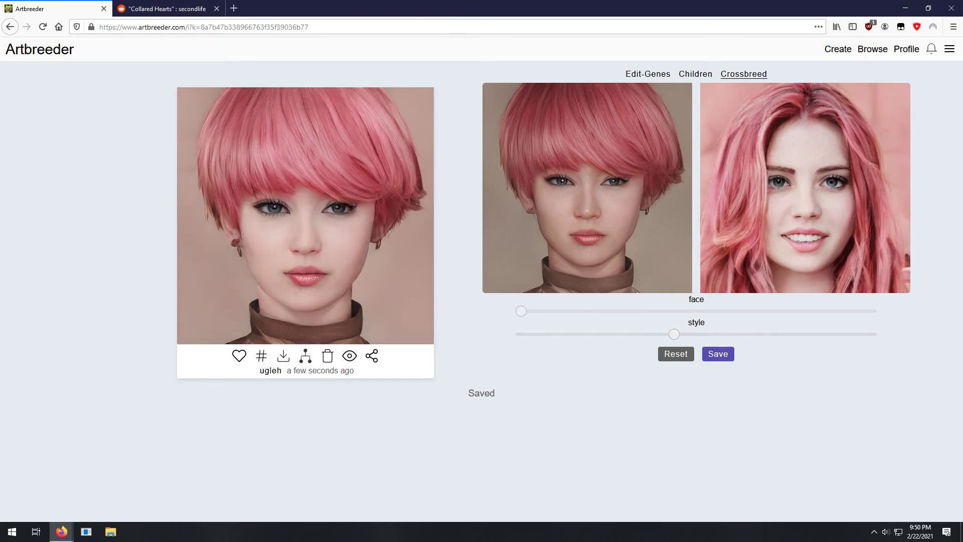
pyautogui.click(719, 354)
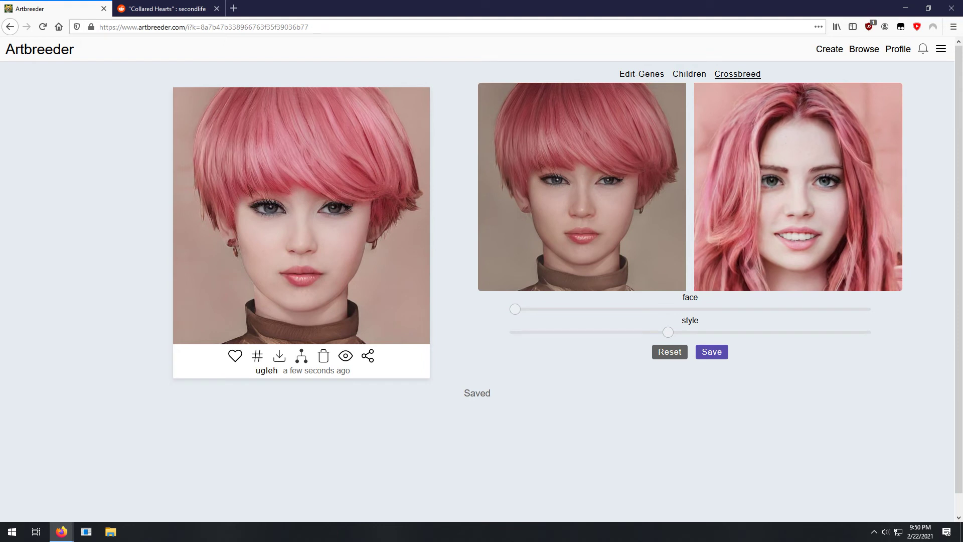
pyautogui.scroll(-1, 476, 451)
pyautogui.click(476, 441)
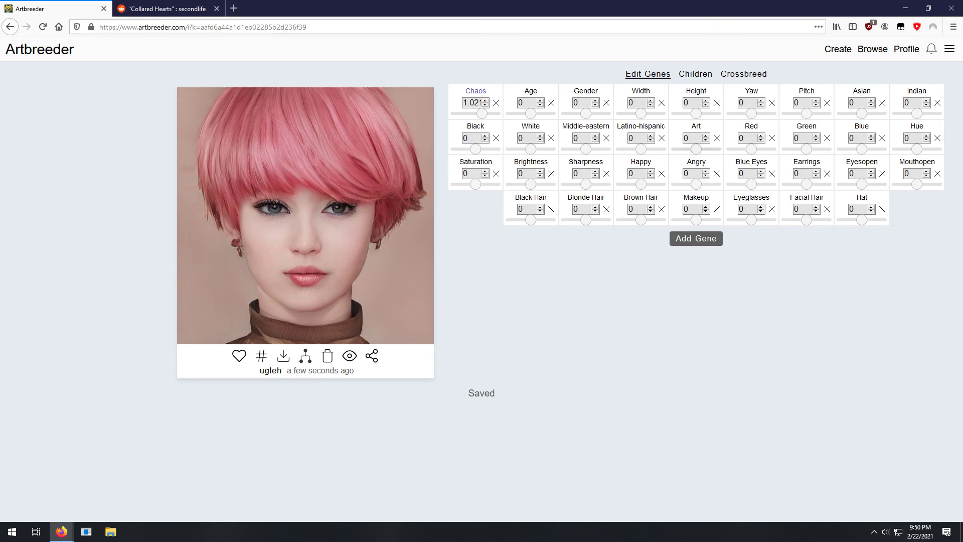
# - Lower the Art gene in steps down to -1, settle on -0.7, and save and open the edited portrait
pyautogui.click(706, 141)
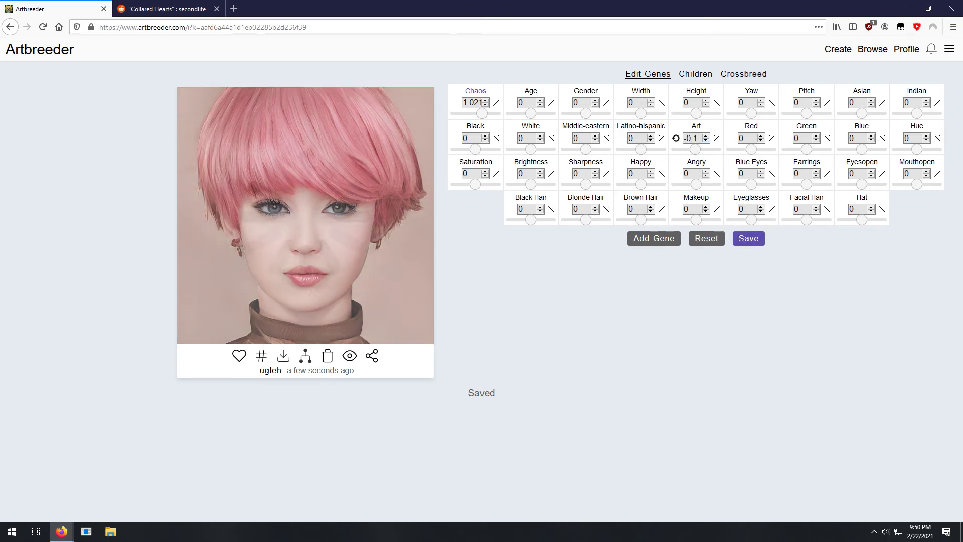
pyautogui.click(706, 140)
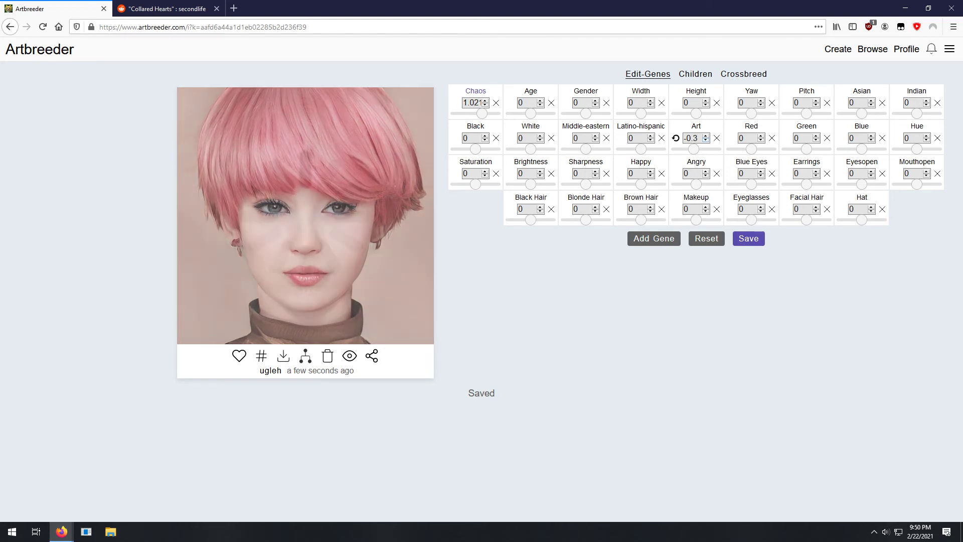
pyautogui.click(705, 140)
pyautogui.click(706, 140)
pyautogui.click(706, 140)
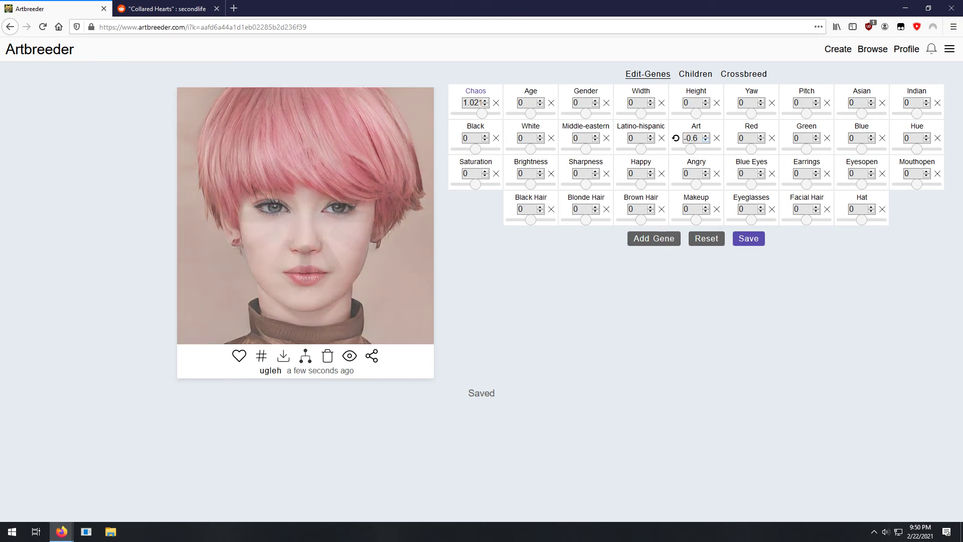
pyautogui.click(706, 140)
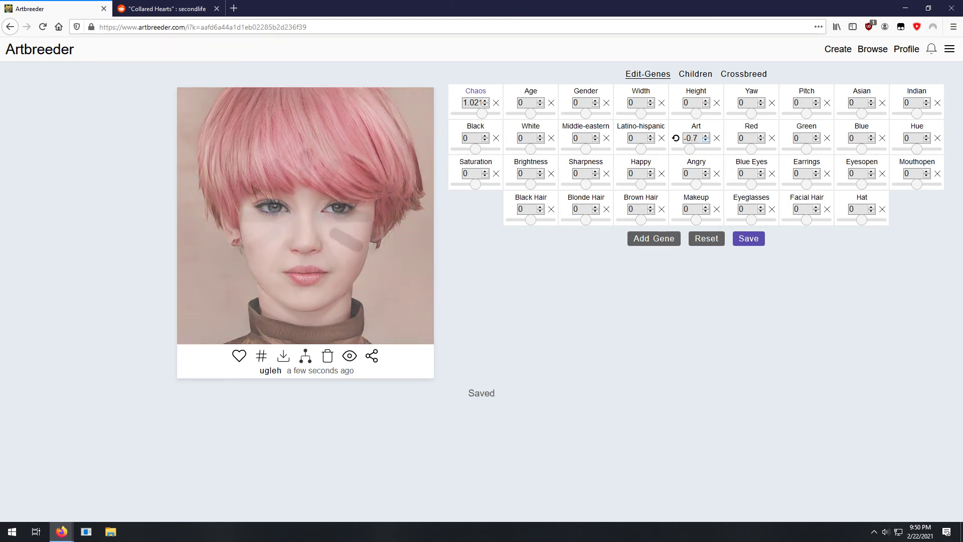
pyautogui.click(706, 140)
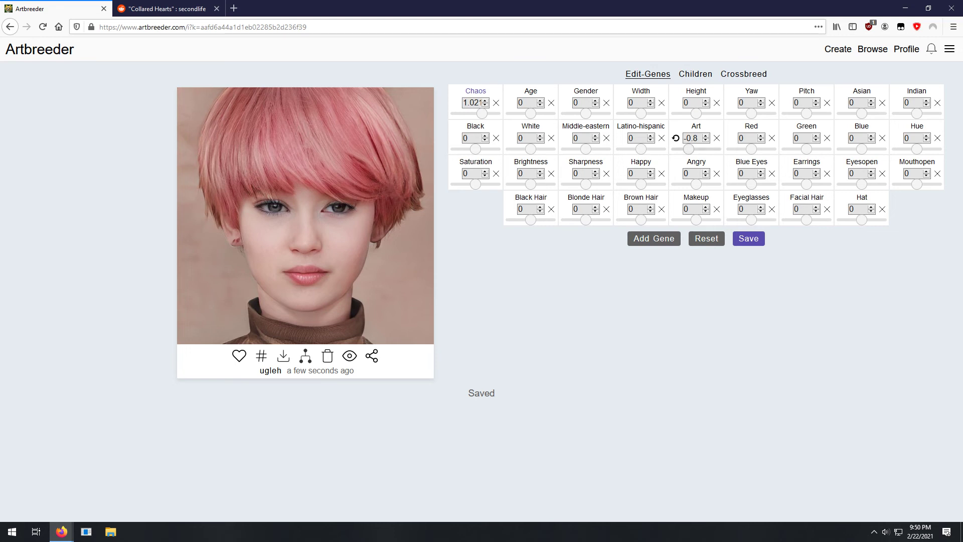
pyautogui.click(686, 149)
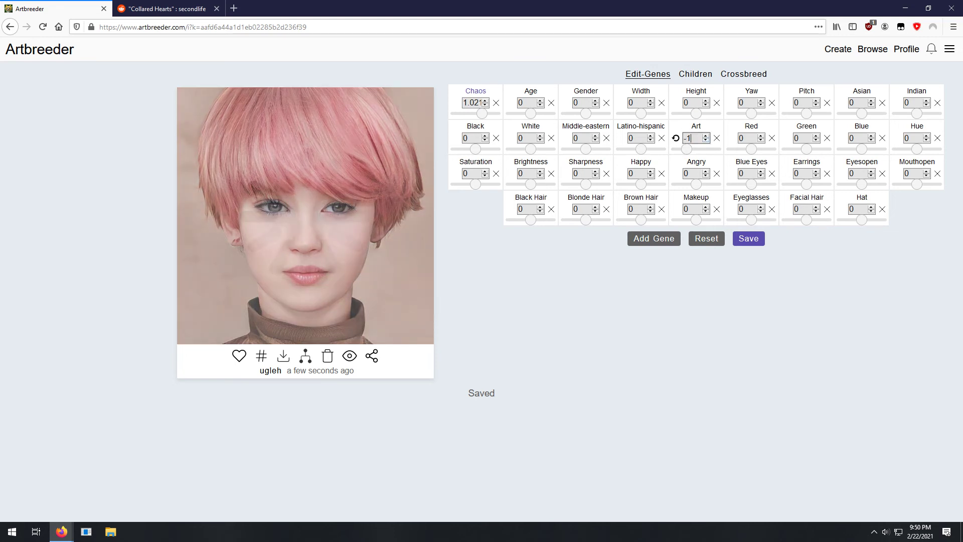
pyautogui.click(690, 149)
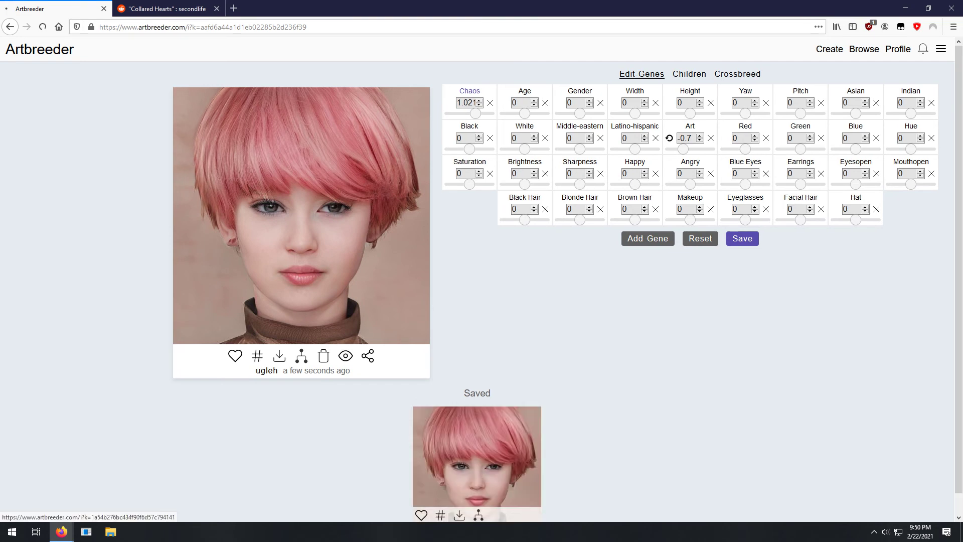
pyautogui.click(477, 467)
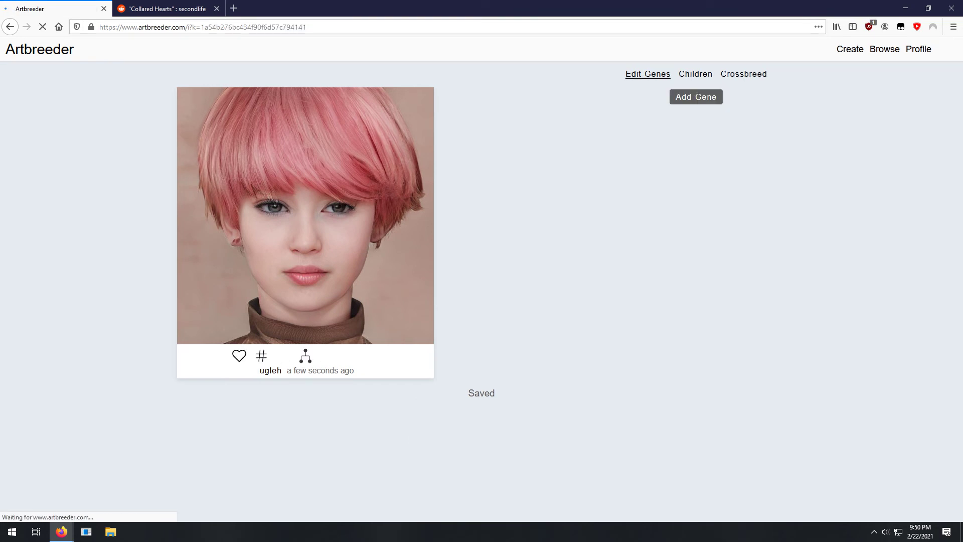
# - Crossbreed the edited portrait with the uploaded pink-haired avatar image that has the cream background
pyautogui.click(744, 73)
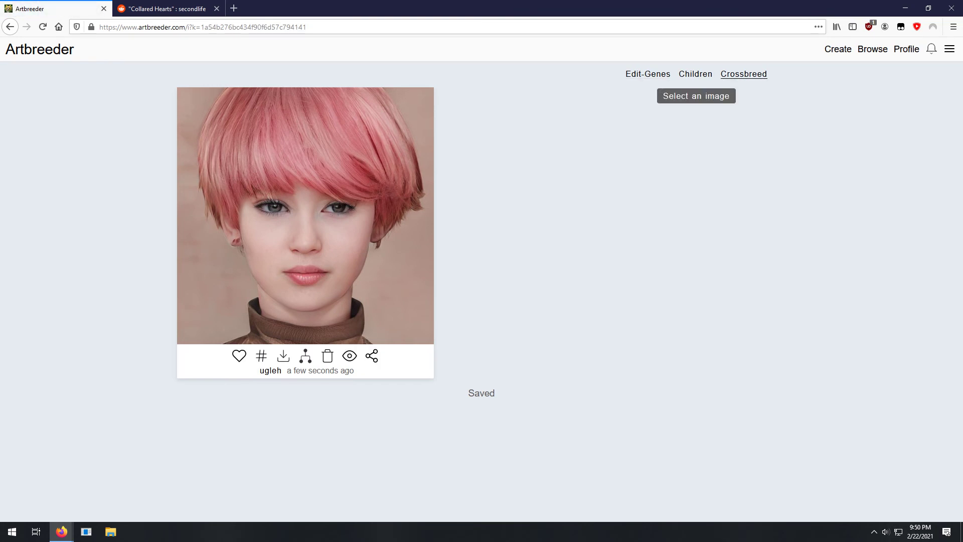
pyautogui.click(697, 96)
pyautogui.click(609, 120)
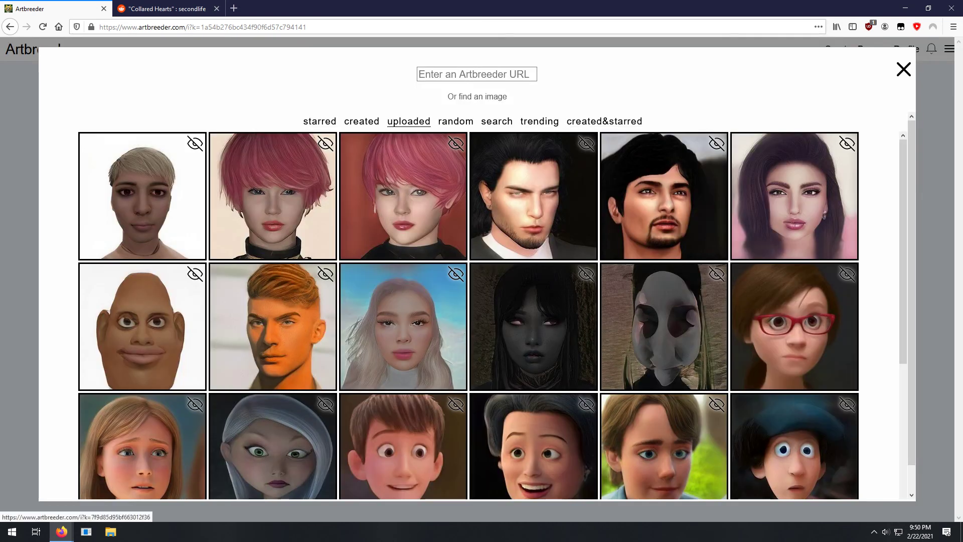
pyautogui.click(402, 196)
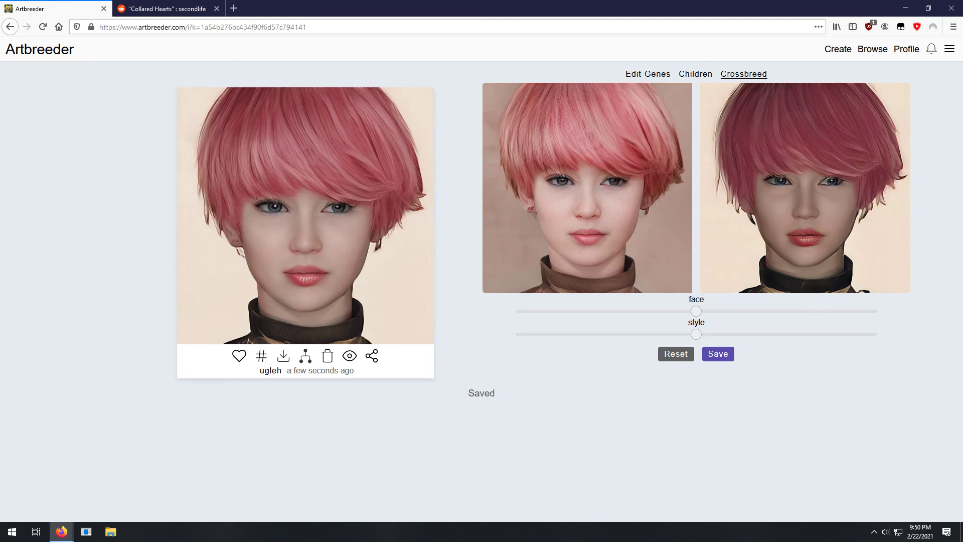
# - Shift the face mix almost fully toward the uploaded avatar, compare several style mixes, and set style almost fully toward the edited portrait
pyautogui.moveTo(696, 311); pyautogui.dragTo(871, 311)
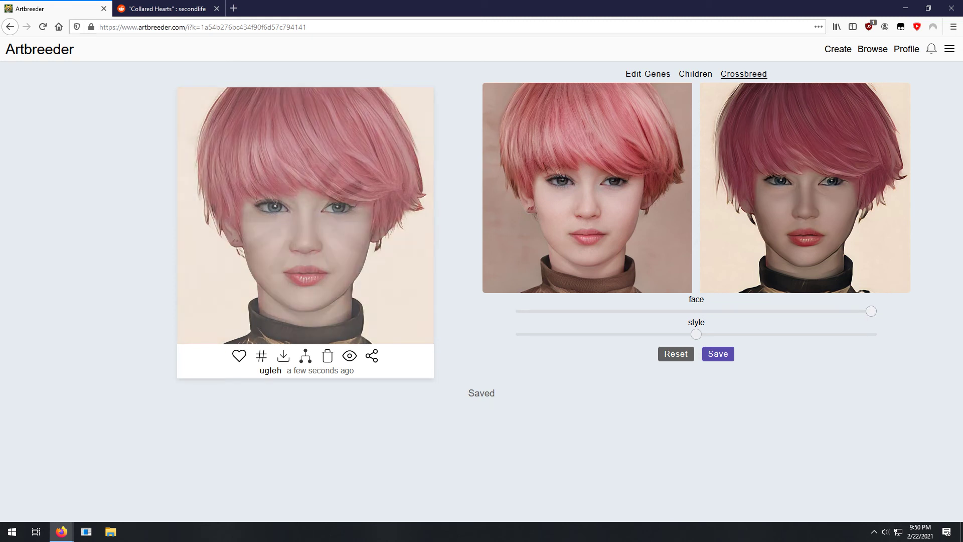
pyautogui.moveTo(697, 334); pyautogui.dragTo(522, 334)
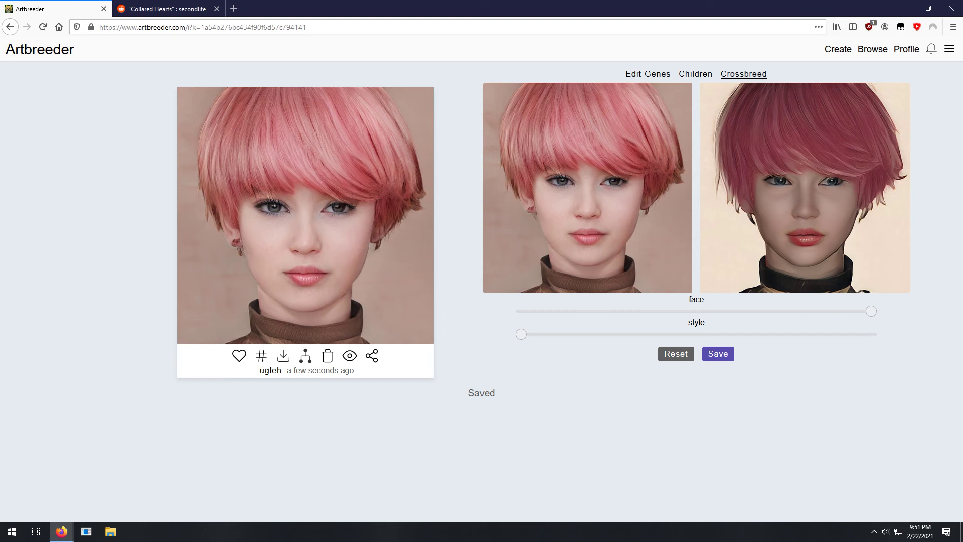
pyautogui.moveTo(871, 311)
pyautogui.mouseDown()
pyautogui.moveTo(787, 311)
pyautogui.moveTo(871, 311)
pyautogui.mouseUp()
pyautogui.moveTo(521, 334); pyautogui.dragTo(562, 334)
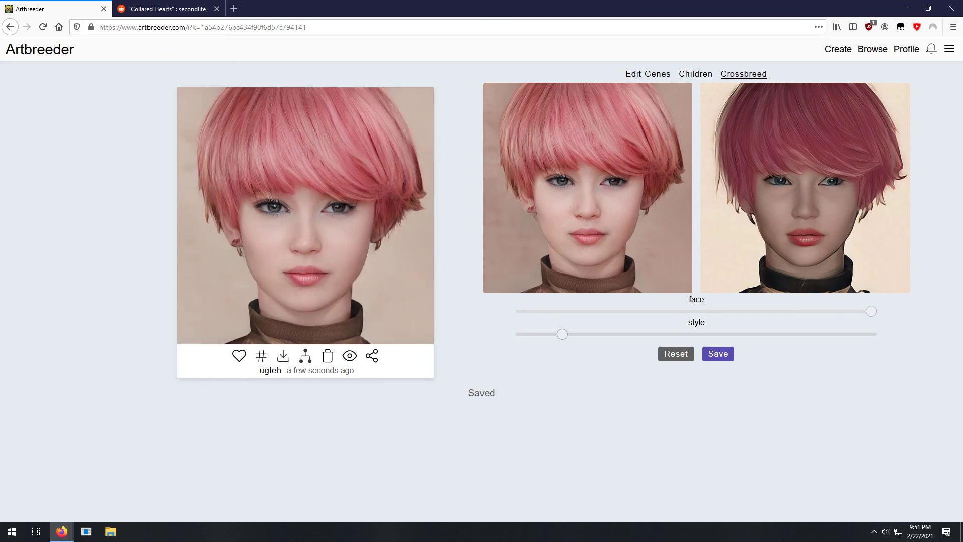
pyautogui.click(678, 334)
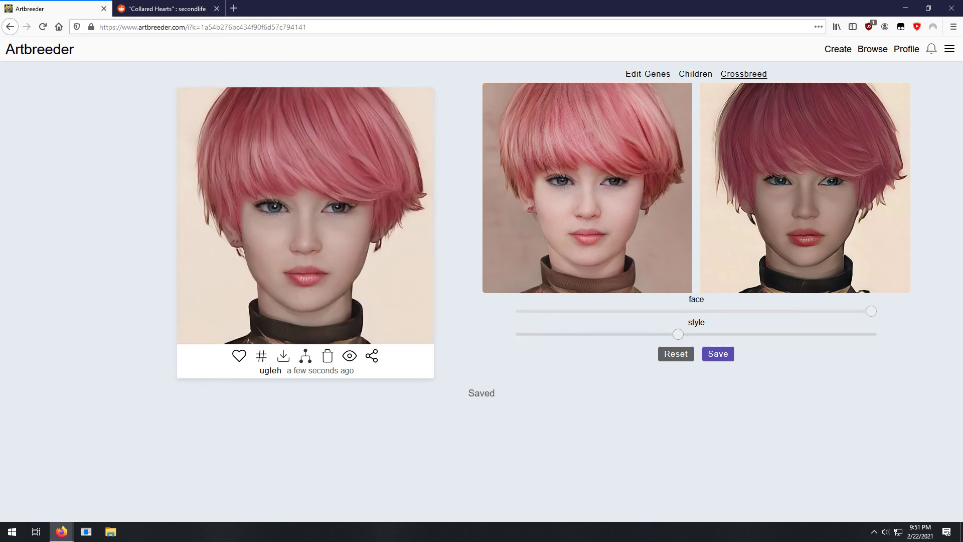
pyautogui.click(751, 334)
pyautogui.click(521, 334)
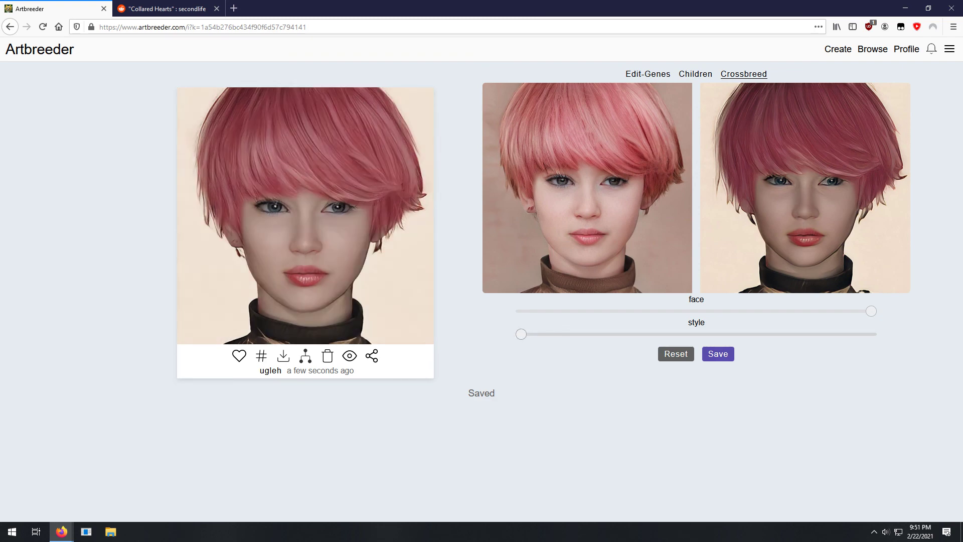
# - Save the crossbreed of the edited portrait and the uploaded avatar and open the saved child
pyautogui.moveTo(871, 311)
pyautogui.mouseDown()
pyautogui.moveTo(560, 311)
pyautogui.moveTo(871, 311)
pyautogui.mouseUp()
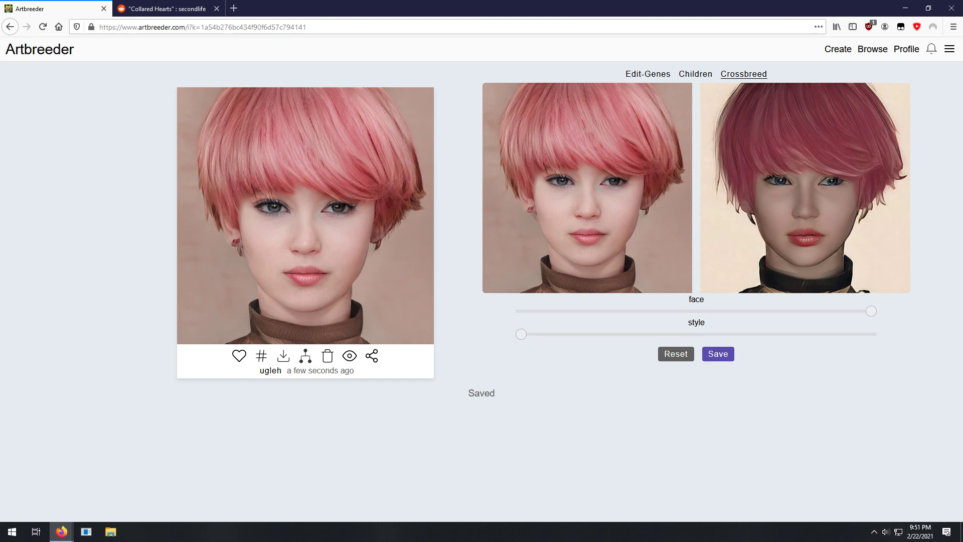
pyautogui.scroll(-1, 482, 281)
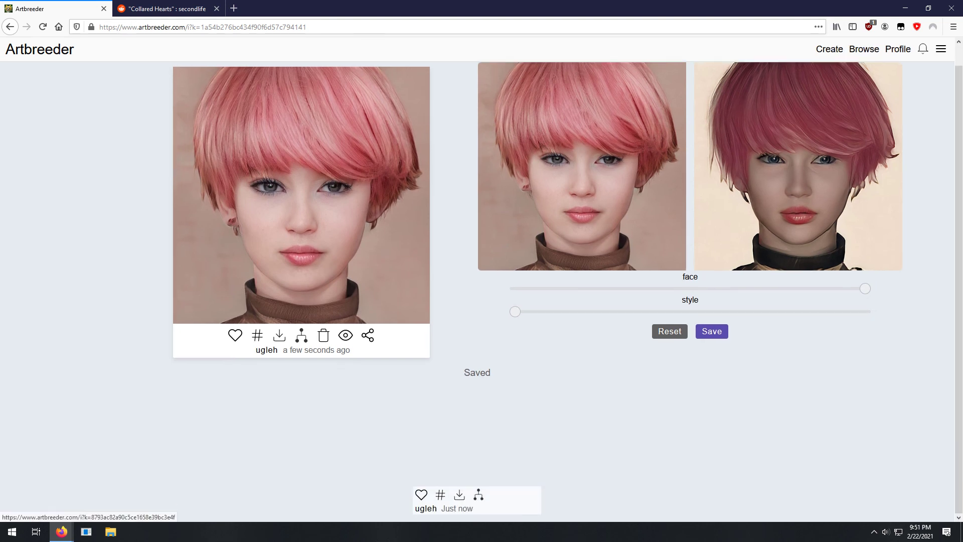
pyautogui.click(477, 426)
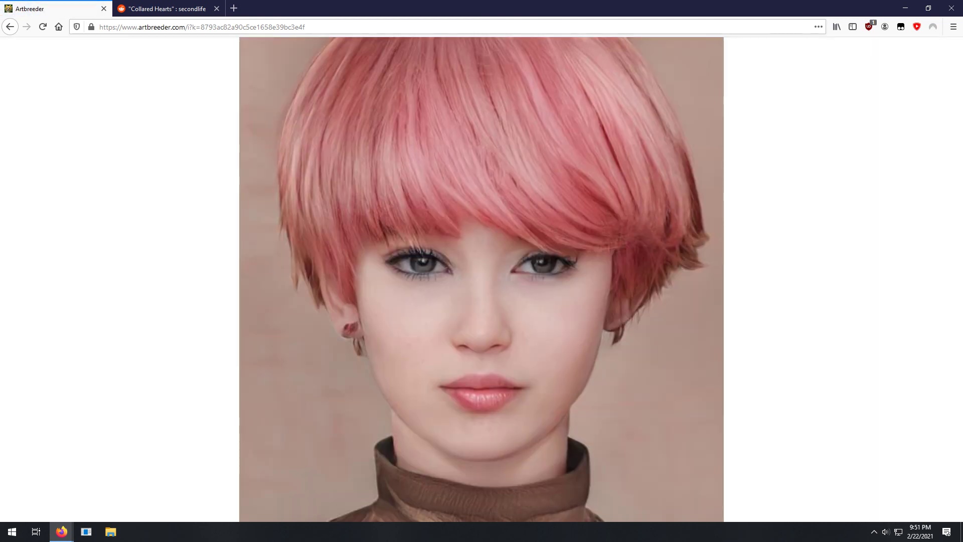
# - View the saved child portrait at full size and open its tag options
pyautogui.rightClick(410, 215)
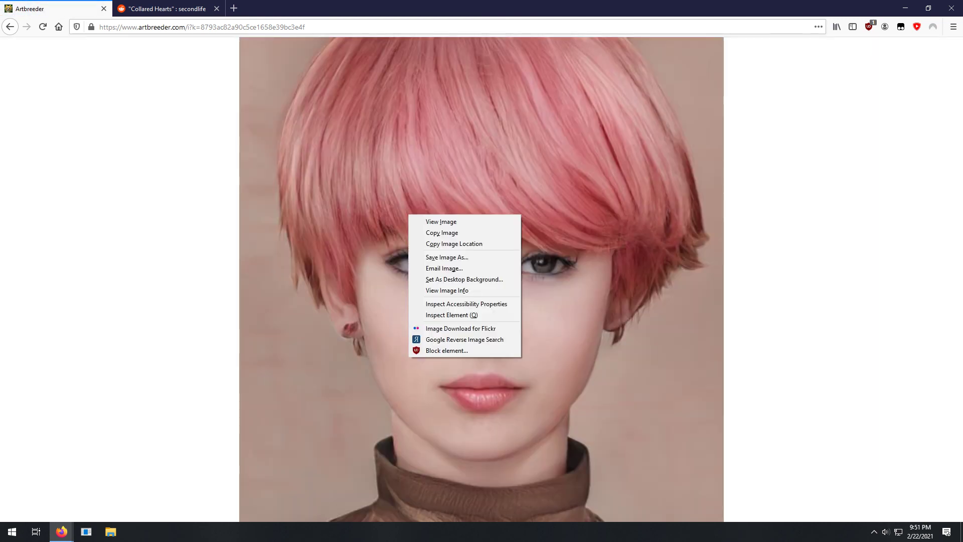
pyautogui.press('Escape')
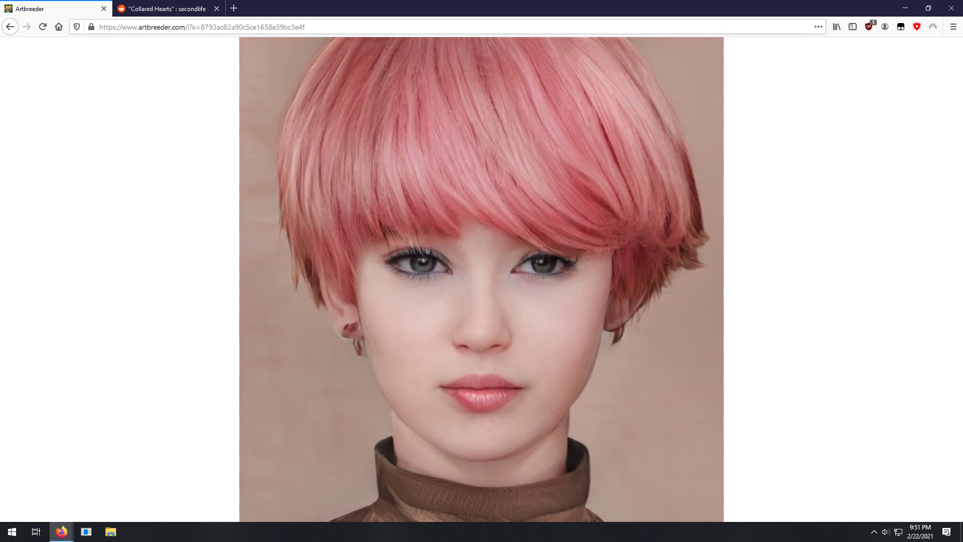
pyautogui.press('Escape')
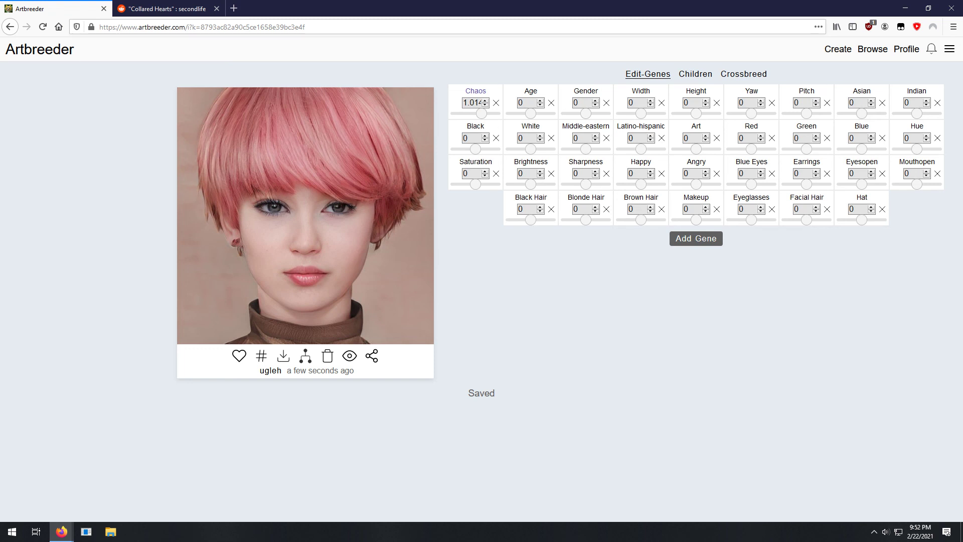
pyautogui.click(261, 356)
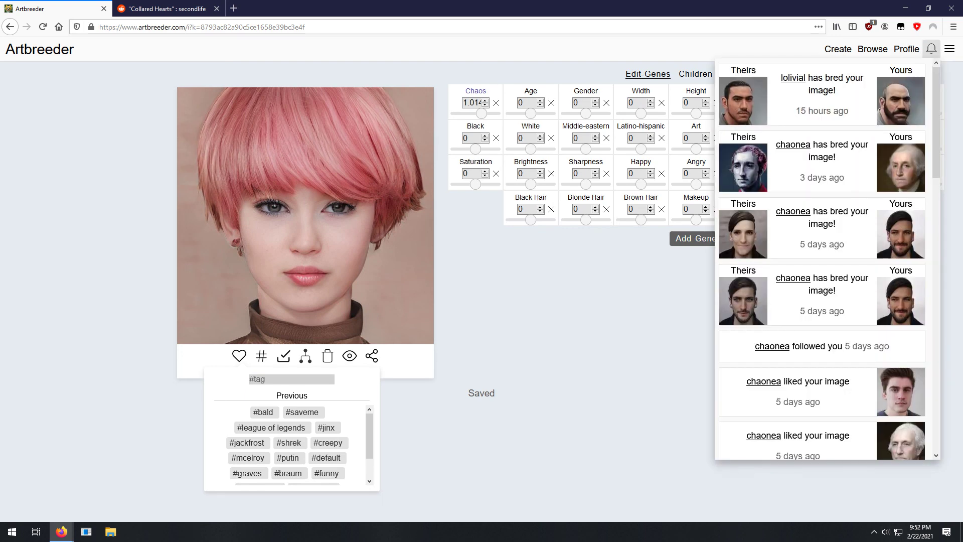
# - Go to the creation options for portraits, choose animation, and open the past animation that contains 0 images
pyautogui.moveTo(949, 48)
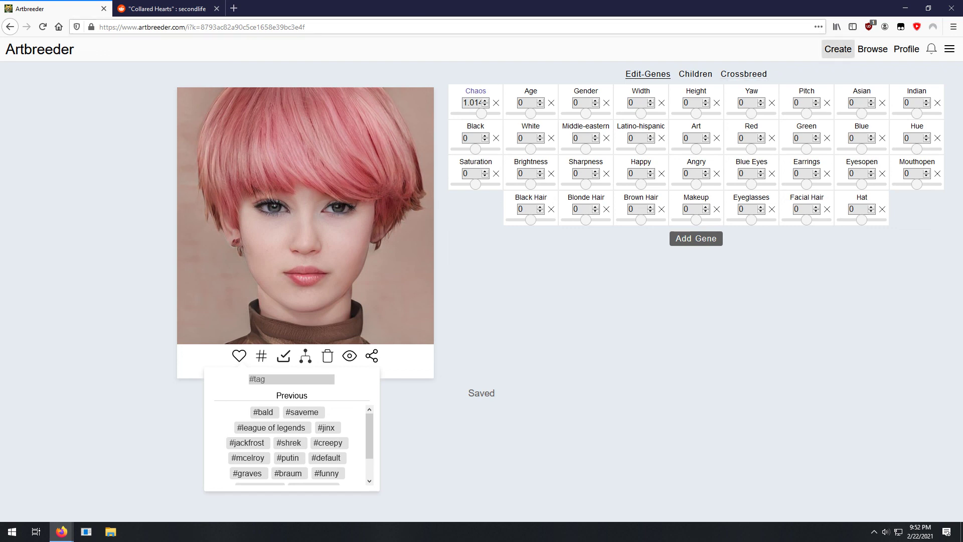
pyautogui.click(837, 49)
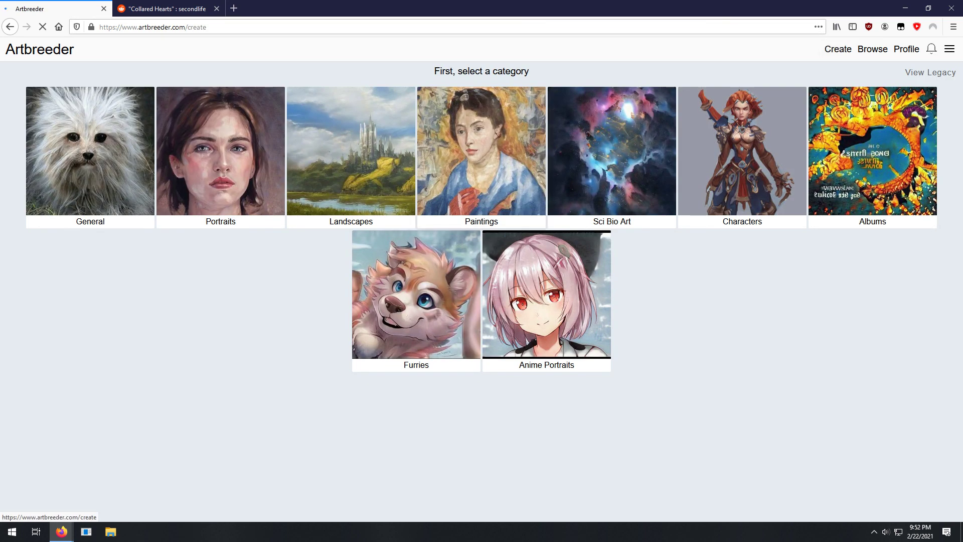
pyautogui.click(220, 157)
pyautogui.click(746, 311)
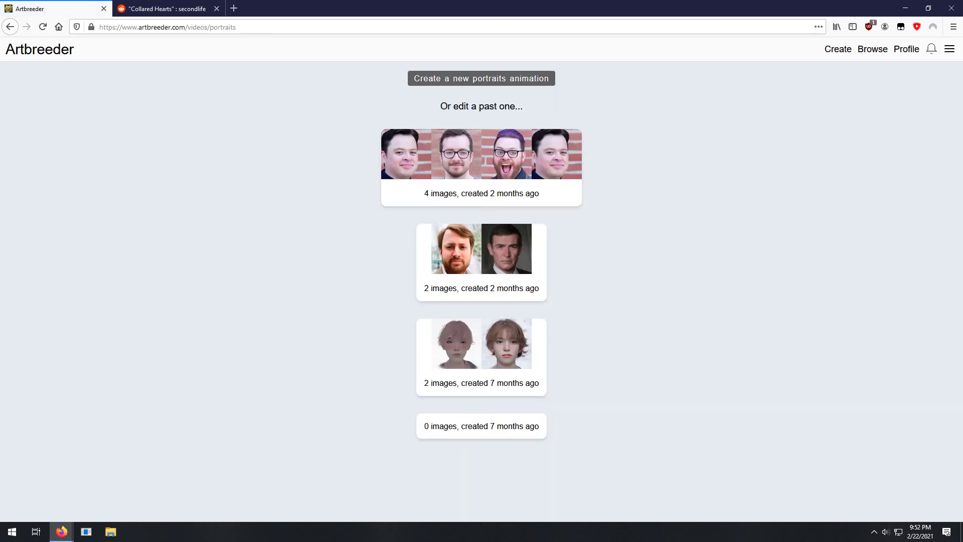
pyautogui.click(481, 426)
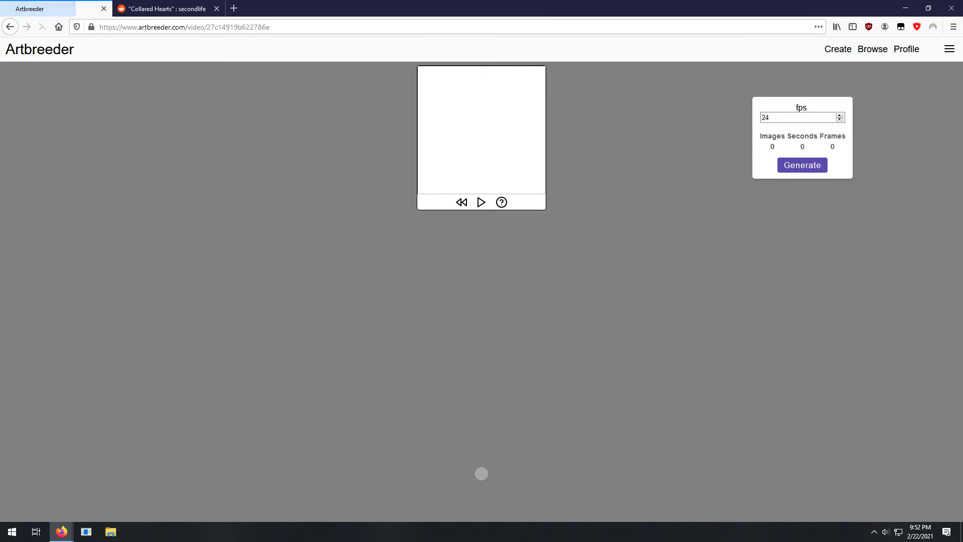
# - Add the uploaded cream-background avatar as the first animation image and the newly created pink-haired portrait as the second
pyautogui.click(481, 473)
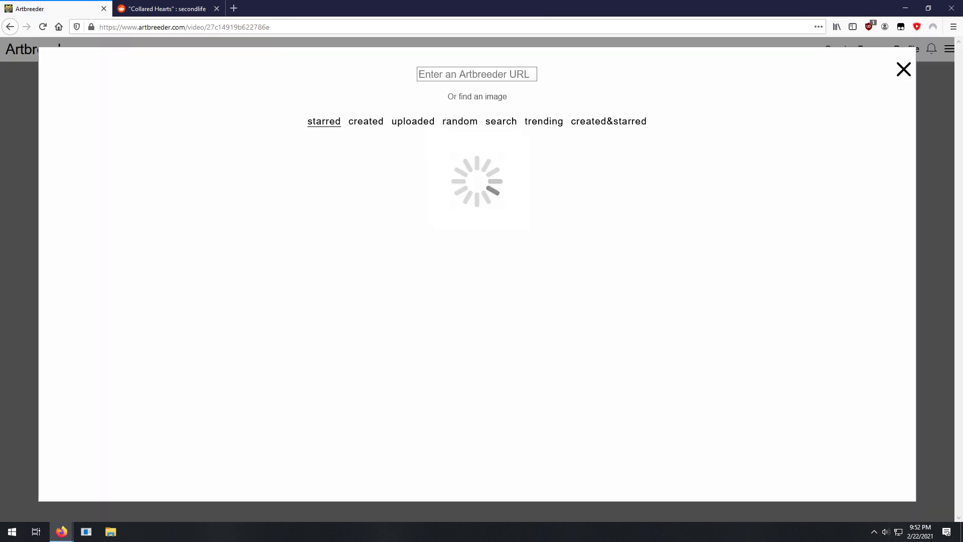
pyautogui.click(413, 121)
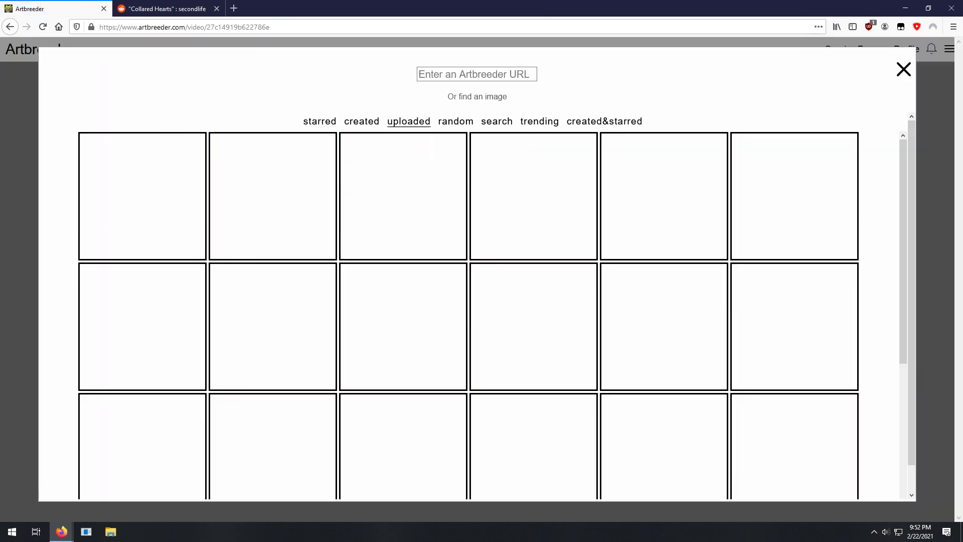
pyautogui.click(271, 195)
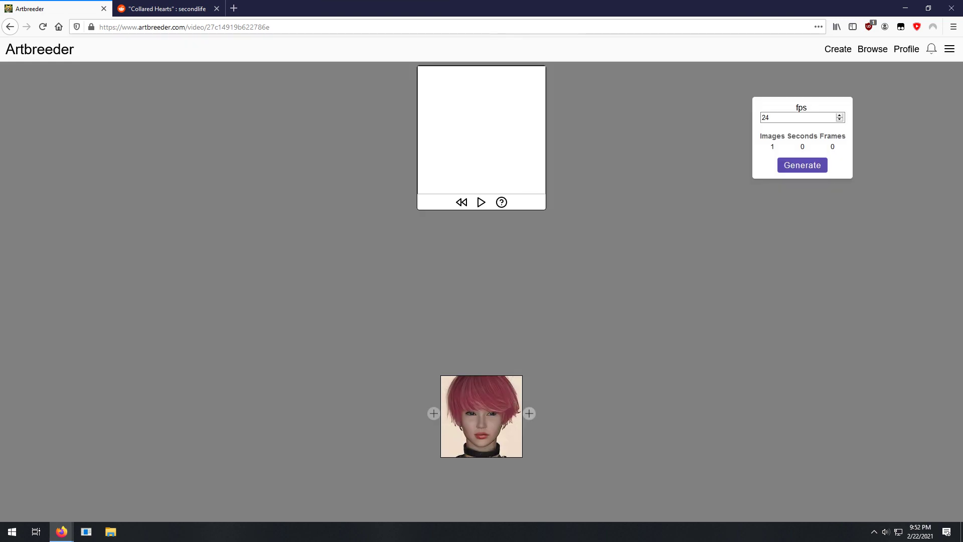
pyautogui.click(530, 413)
pyautogui.click(361, 121)
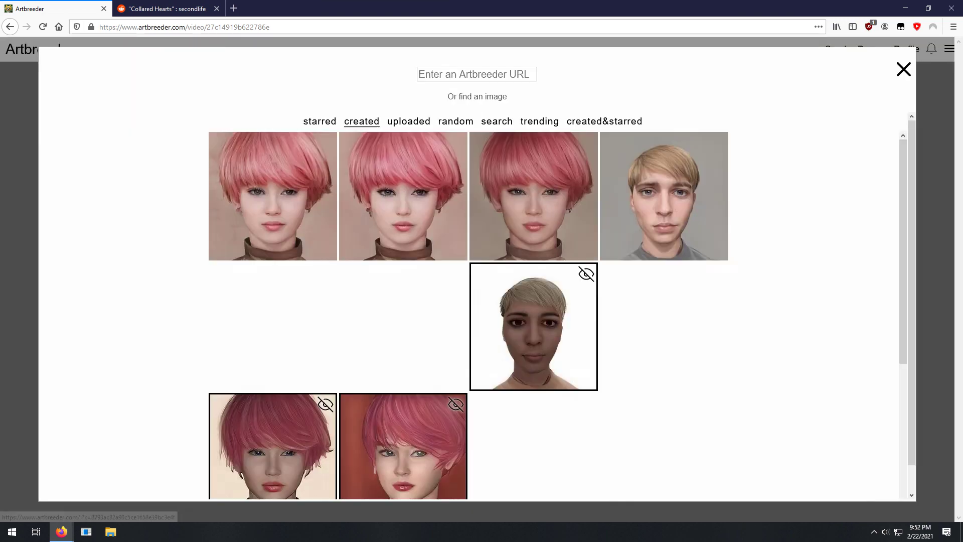
pyautogui.click(273, 446)
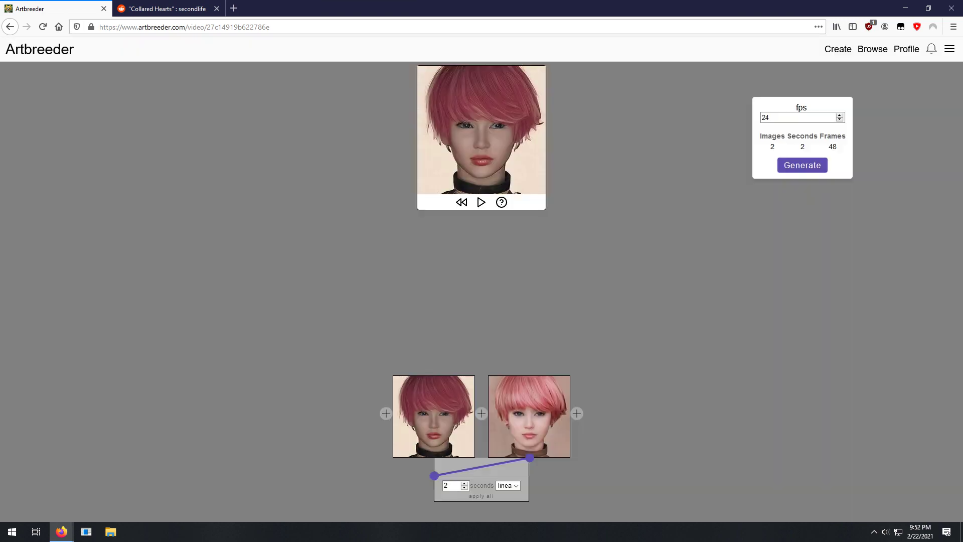
# - Set the transition between the two animation images to 8 seconds
pyautogui.moveTo(433, 416); pyautogui.dragTo(280, 402)
pyautogui.doubleClick(447, 485)
pyautogui.write('8')
pyautogui.press('Tab')
pyautogui.press('Return')
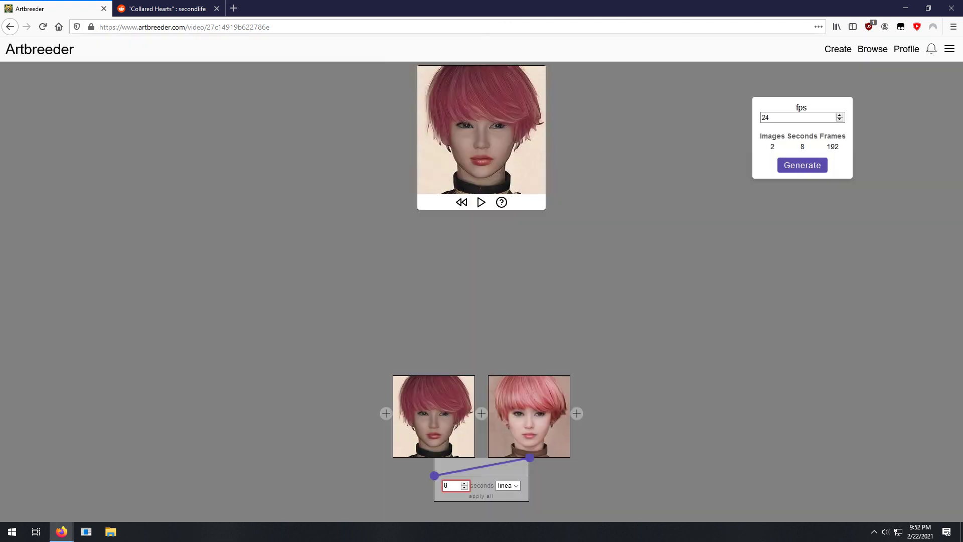